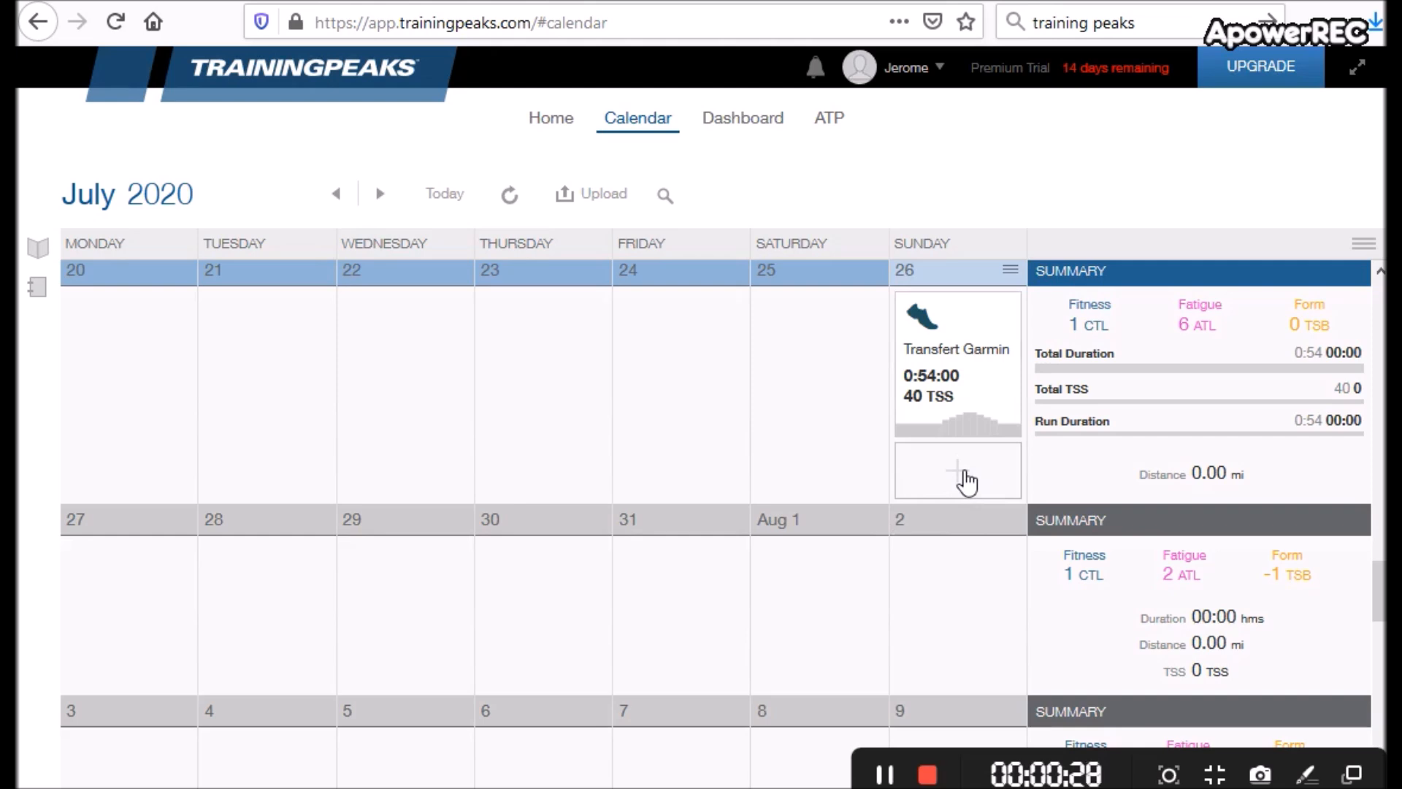
Add a Run workout on Sunday, July 26, 2020 and title it "Test Garmin manuel".
{"action": "left_click", "coordinate": [963, 477]}
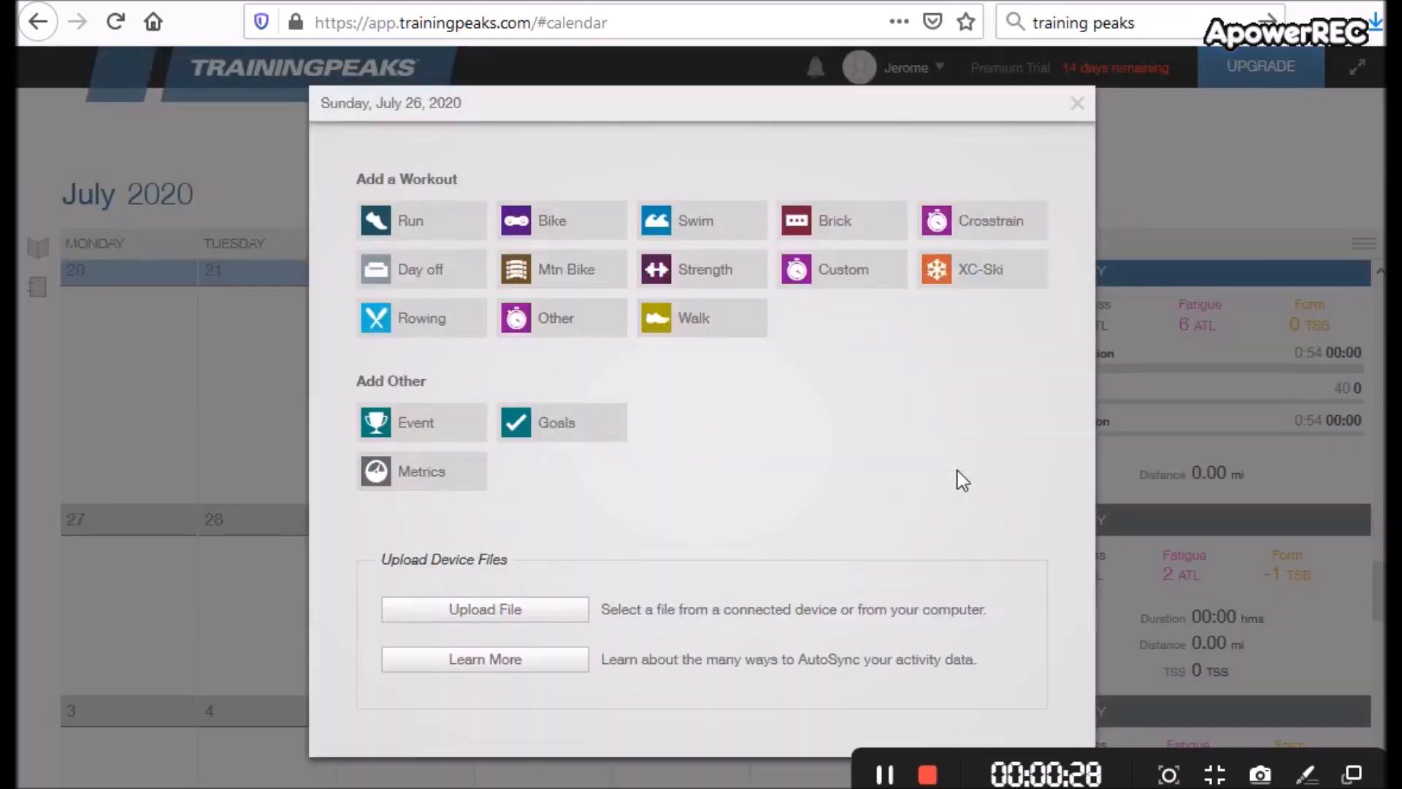
{"action": "left_click", "coordinate": [431, 228]}
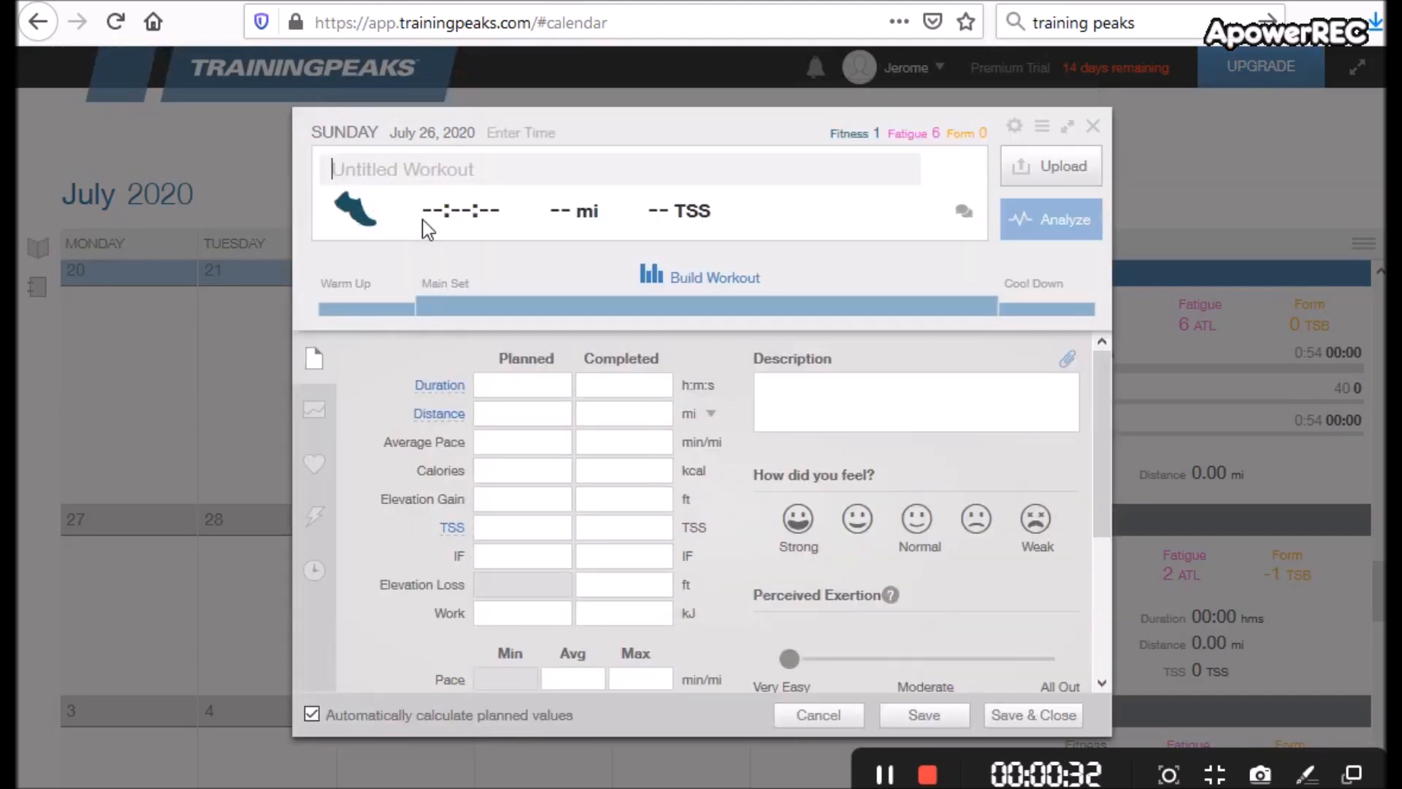
{"action": "left_click", "coordinate": [493, 197]}
{"action": "type", "text": "Test G"}
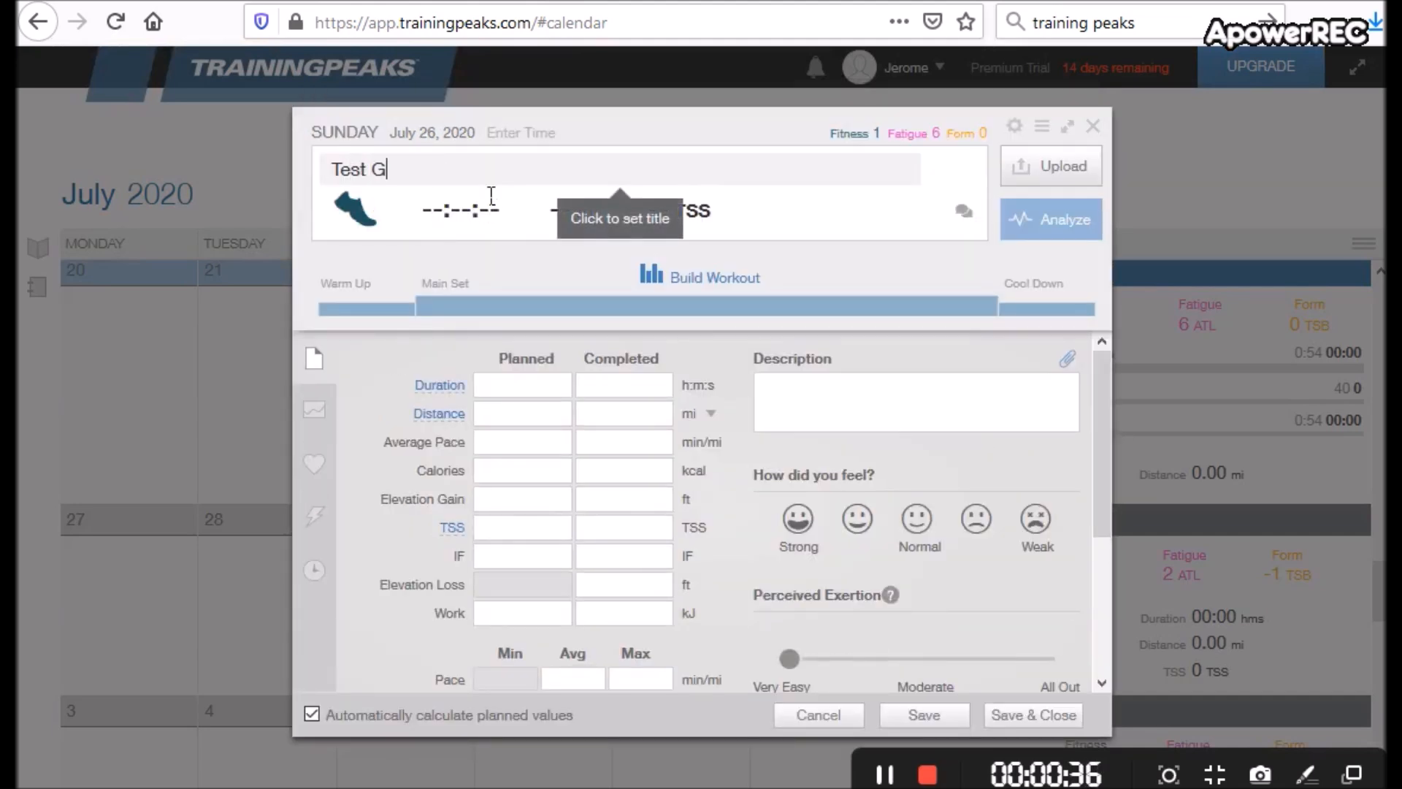
{"action": "type", "text": "armin manuel"}
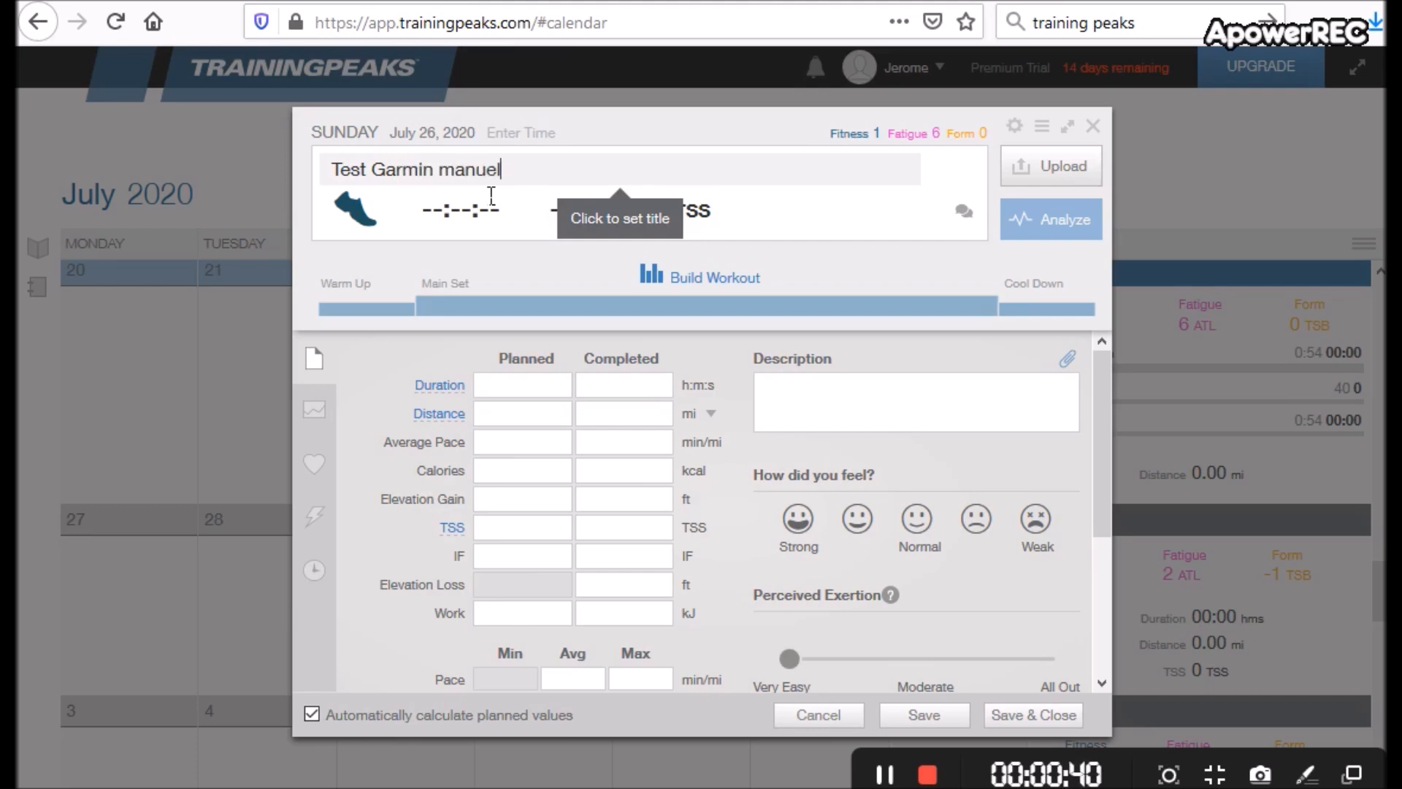
Start building the workout structure using Duration, % Maximum Heart Rate and Range.
{"action": "left_click", "coordinate": [705, 282]}
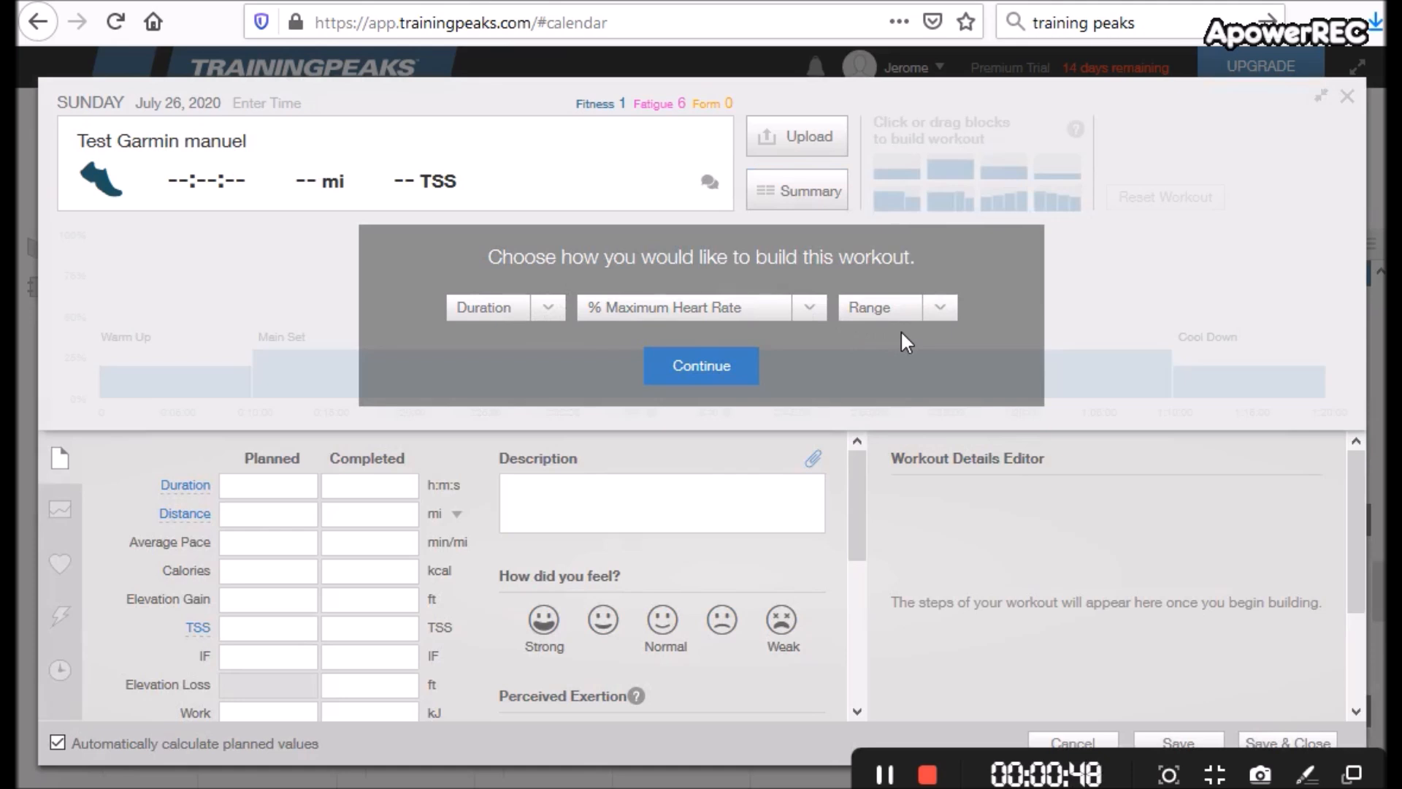
{"action": "left_click", "coordinate": [550, 310]}
{"action": "left_click", "coordinate": [500, 338]}
{"action": "left_click", "coordinate": [815, 316]}
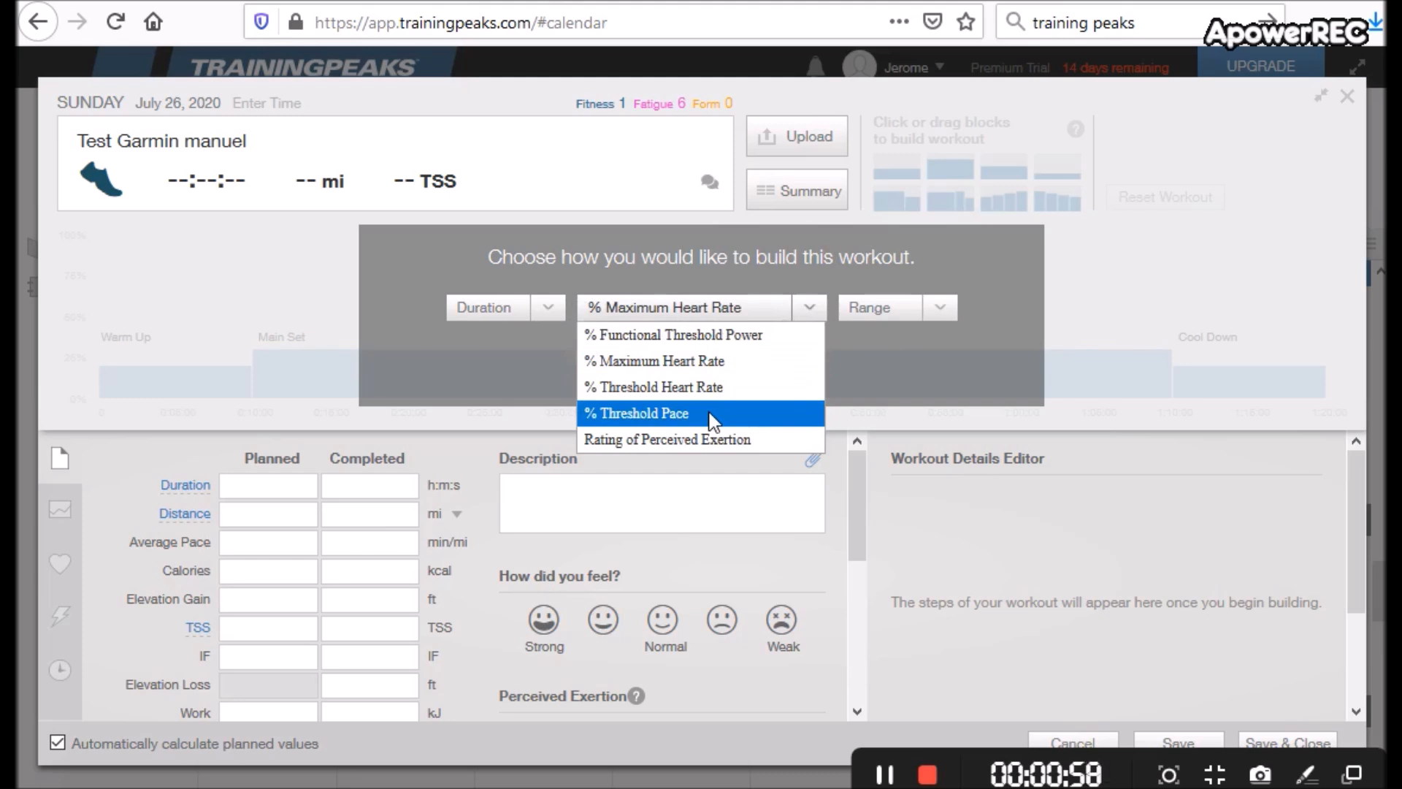
{"action": "left_click", "coordinate": [727, 361]}
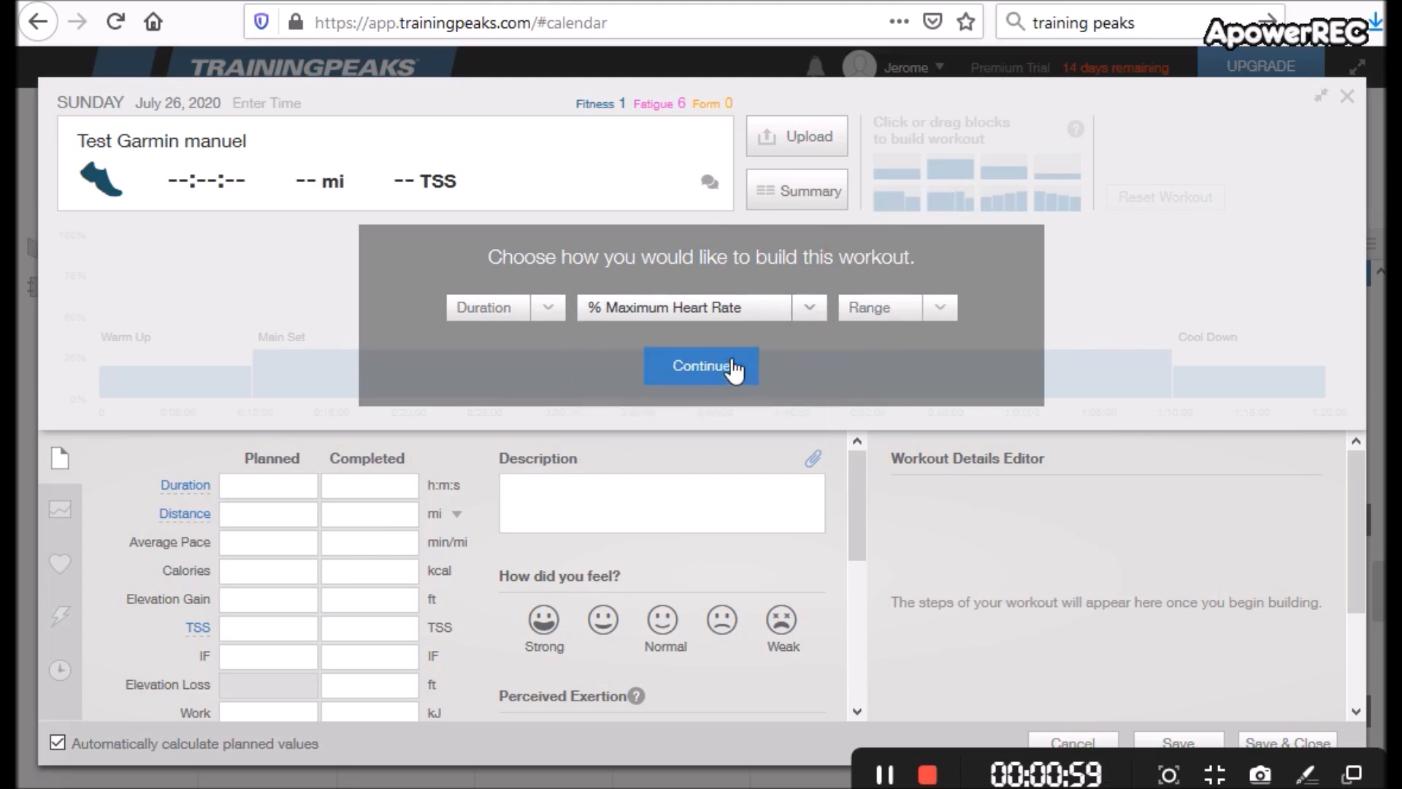
{"action": "left_click", "coordinate": [936, 313]}
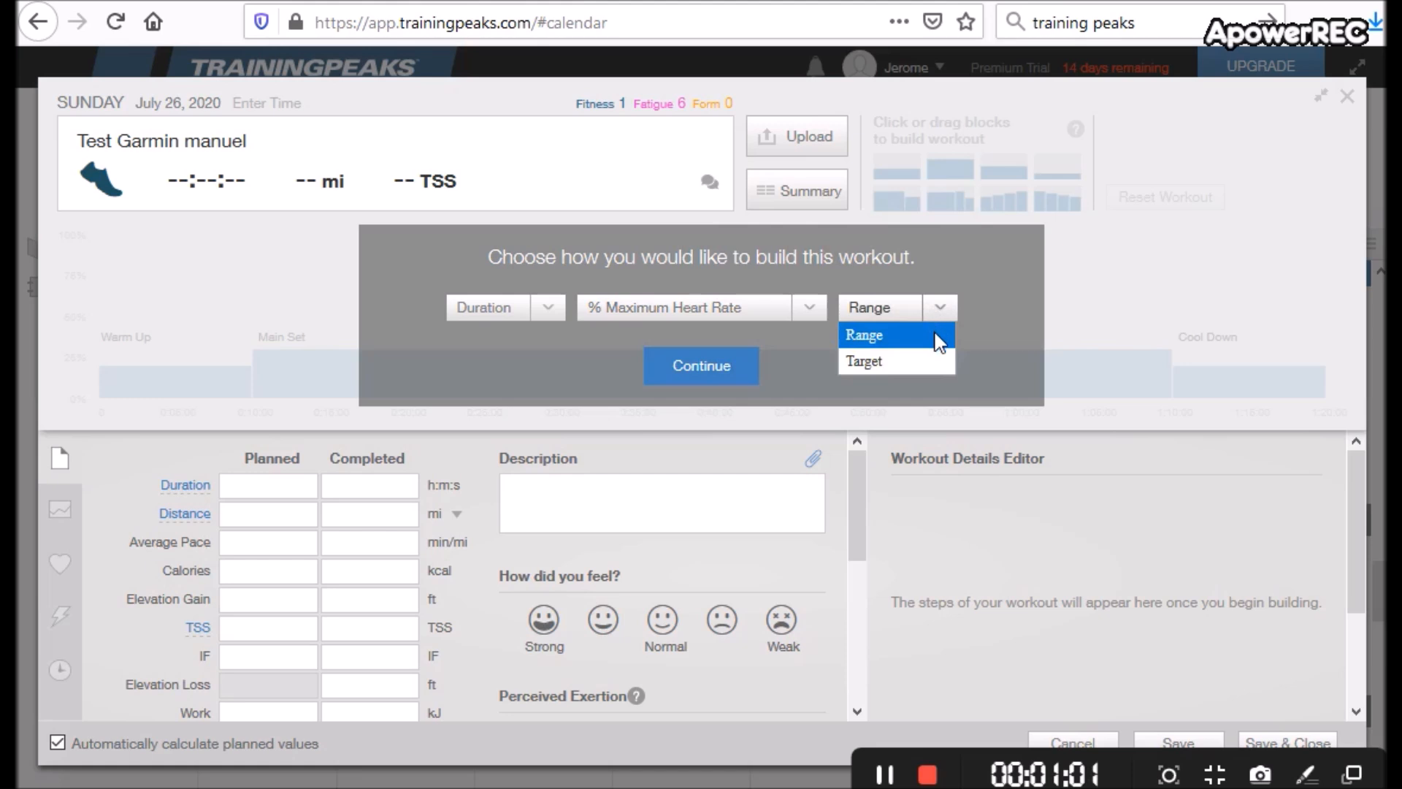
{"action": "left_click", "coordinate": [851, 337]}
{"action": "left_click", "coordinate": [696, 360]}
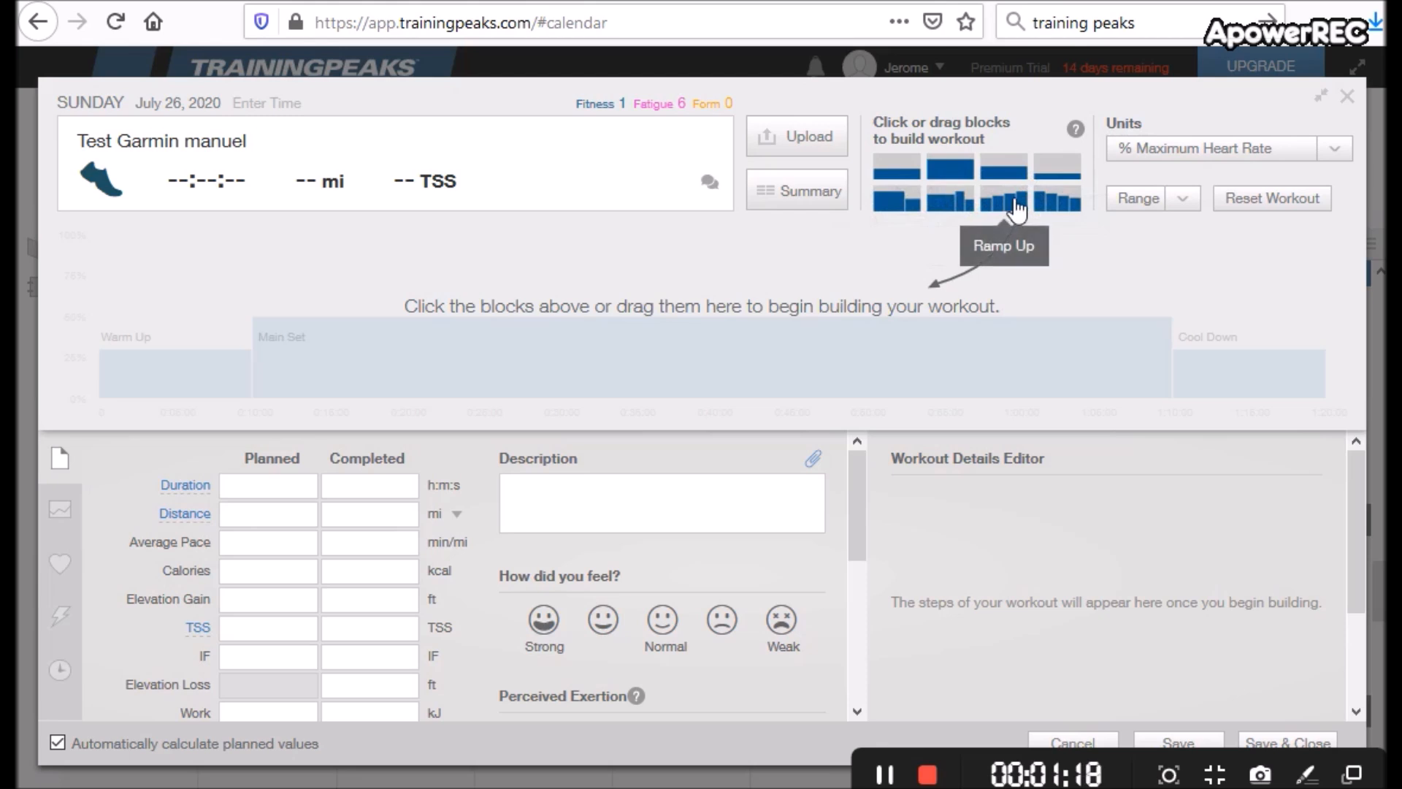
Add a Ramp Up block to the workout chart, followed by a Ramp Down block.
{"action": "left_click_drag", "start_coordinate": [1016, 211], "coordinate": [761, 307]}
{"action": "left_click_drag", "start_coordinate": [544, 347], "coordinate": [123, 358]}
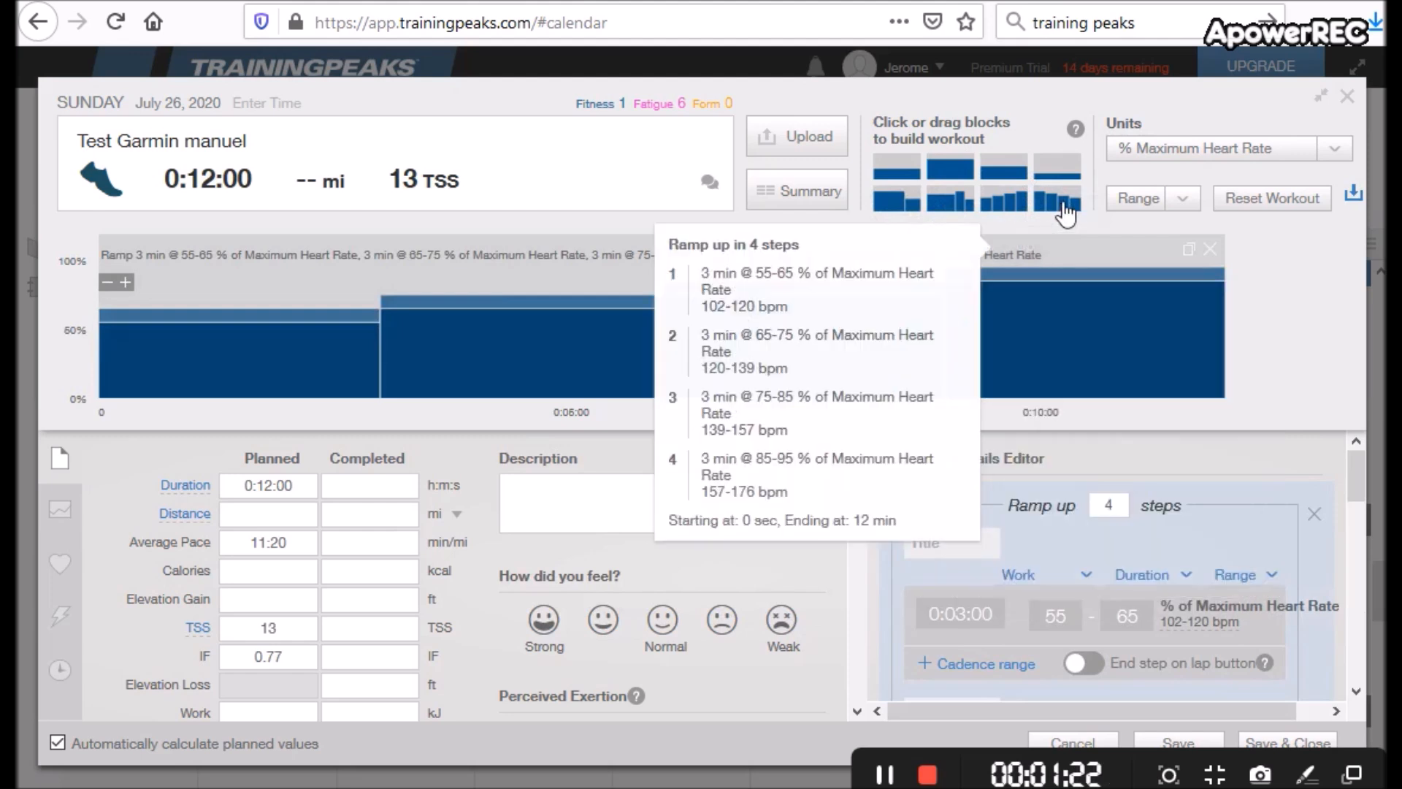
{"action": "mouse_move", "coordinate": [1058, 198]}
{"action": "left_mouse_down"}
{"action": "mouse_move", "coordinate": [1236, 308]}
{"action": "mouse_move", "coordinate": [1298, 384]}
{"action": "mouse_move", "coordinate": [1261, 368]}
{"action": "left_mouse_up"}
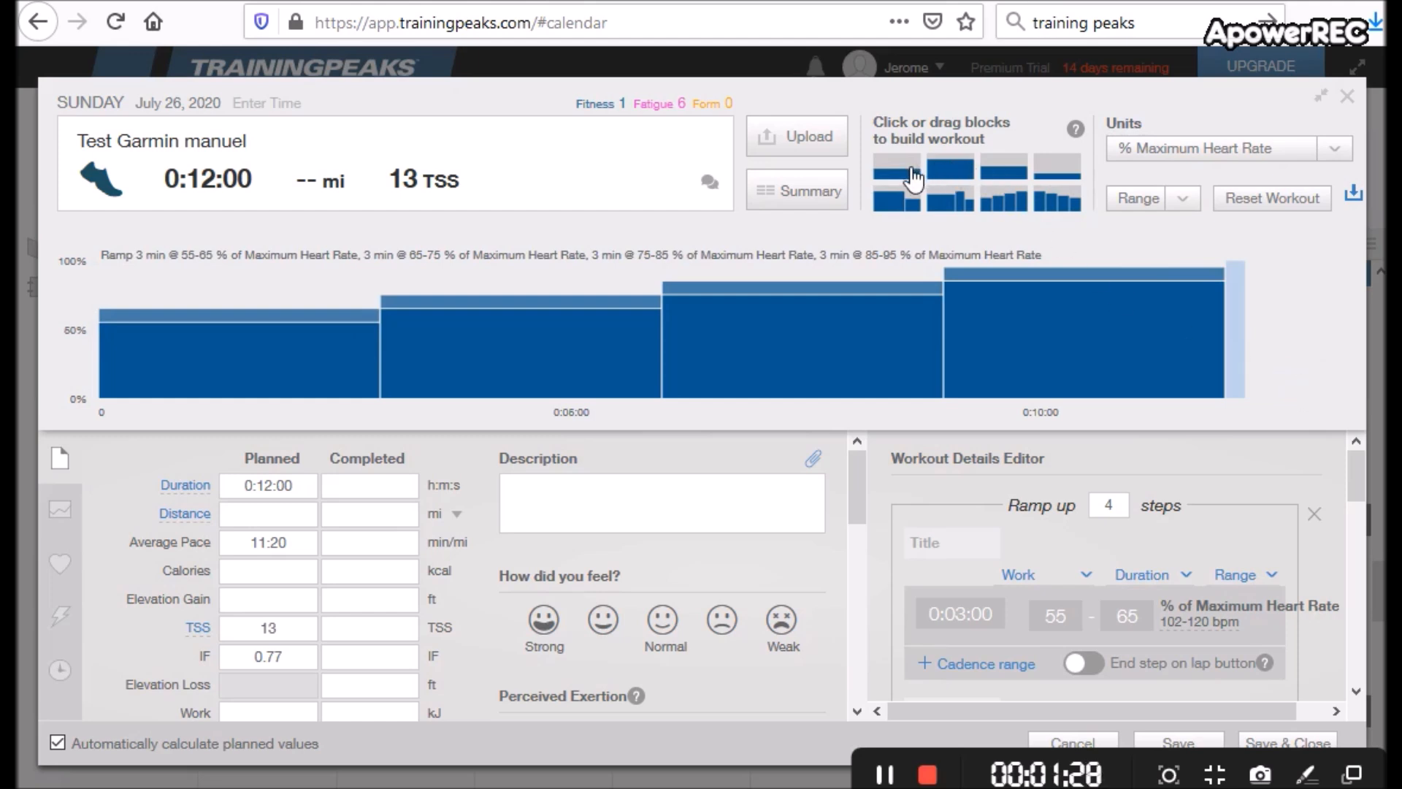
Add a 20-minute Warm up block and place it at the start, before the ramp up.
{"action": "mouse_move", "coordinate": [912, 178]}
{"action": "left_mouse_down"}
{"action": "mouse_move", "coordinate": [408, 281]}
{"action": "mouse_move", "coordinate": [157, 314]}
{"action": "left_mouse_up"}
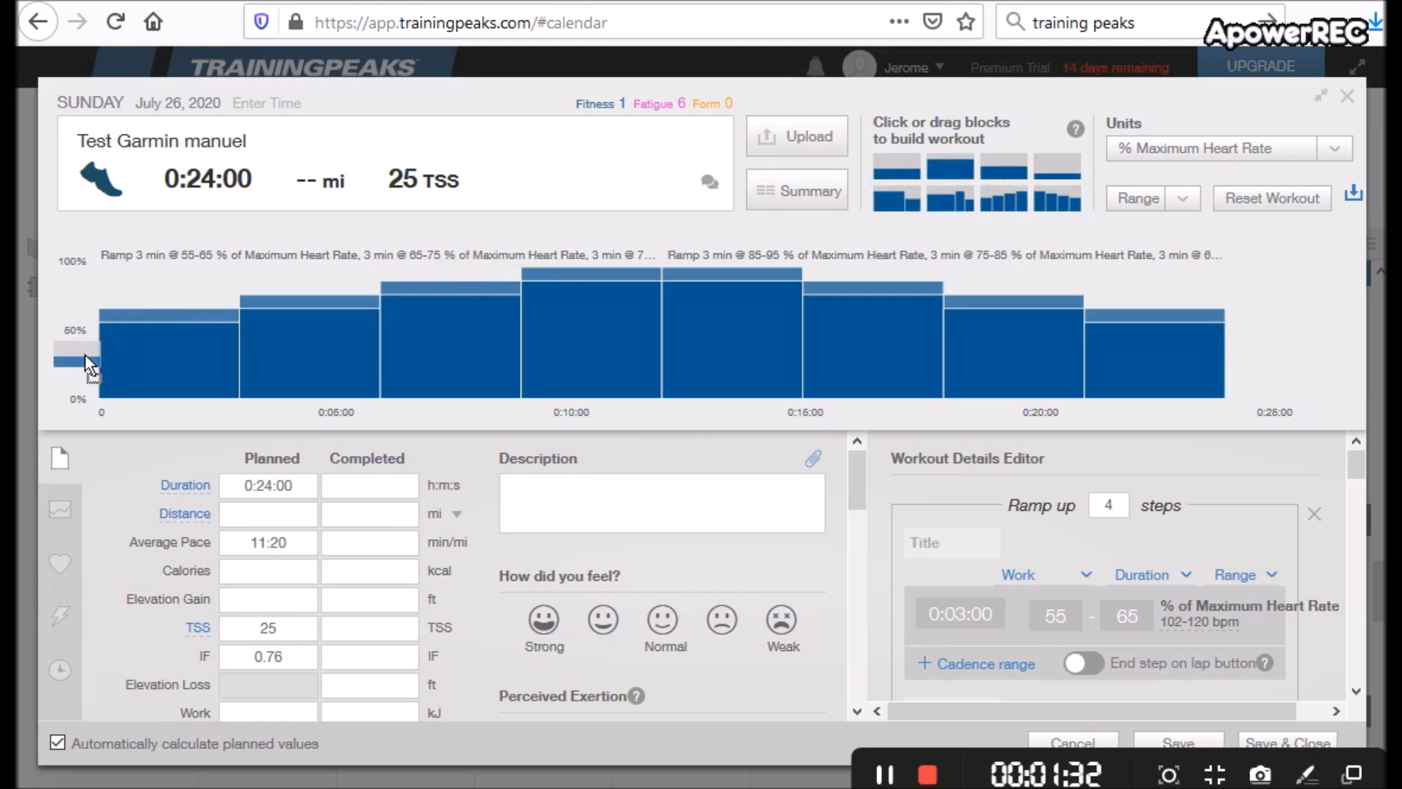
{"action": "mouse_move", "coordinate": [94, 357]}
{"action": "left_mouse_down"}
{"action": "mouse_move", "coordinate": [96, 387]}
{"action": "mouse_move", "coordinate": [90, 353]}
{"action": "left_mouse_up"}
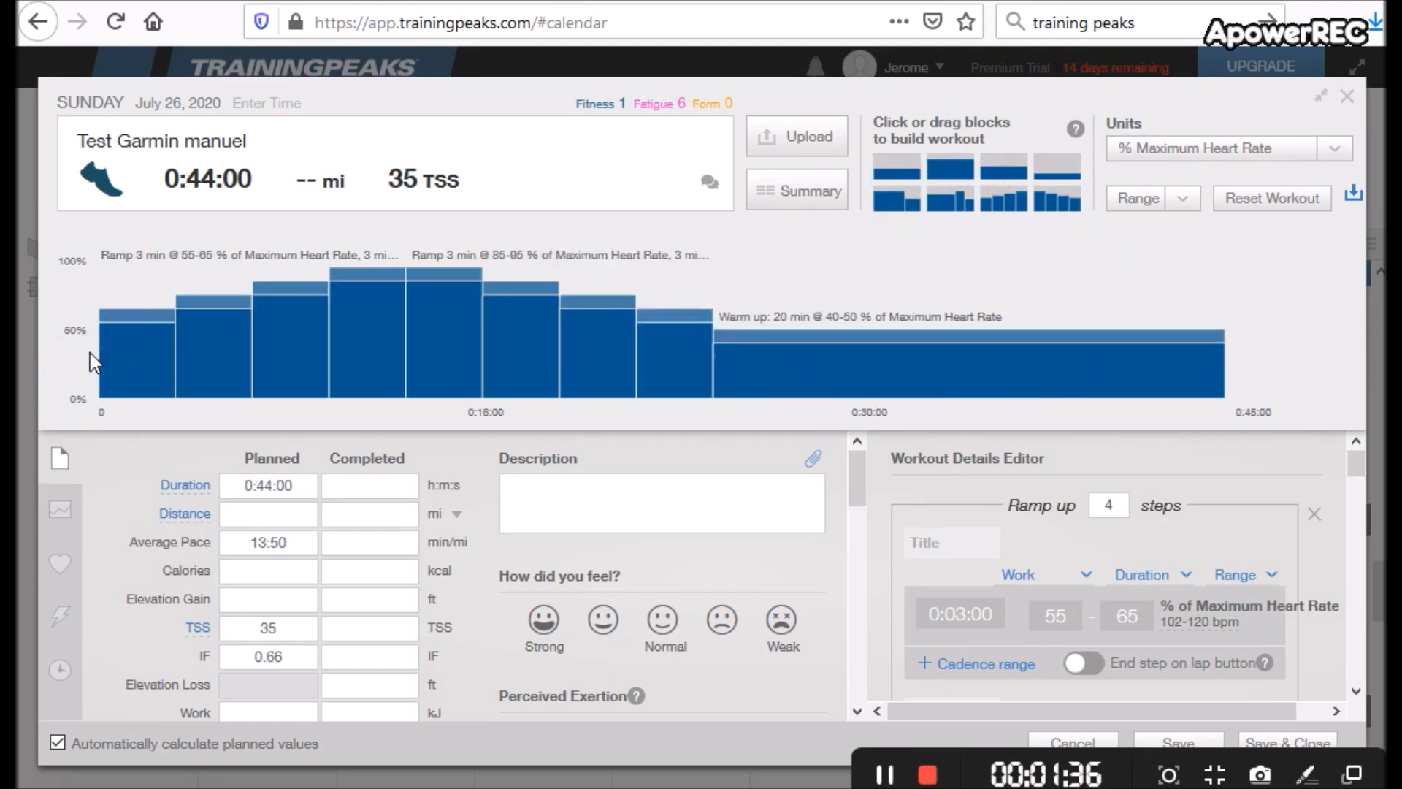
{"action": "mouse_move", "coordinate": [806, 355]}
{"action": "left_mouse_down"}
{"action": "mouse_move", "coordinate": [614, 338]}
{"action": "mouse_move", "coordinate": [118, 352]}
{"action": "left_mouse_up"}
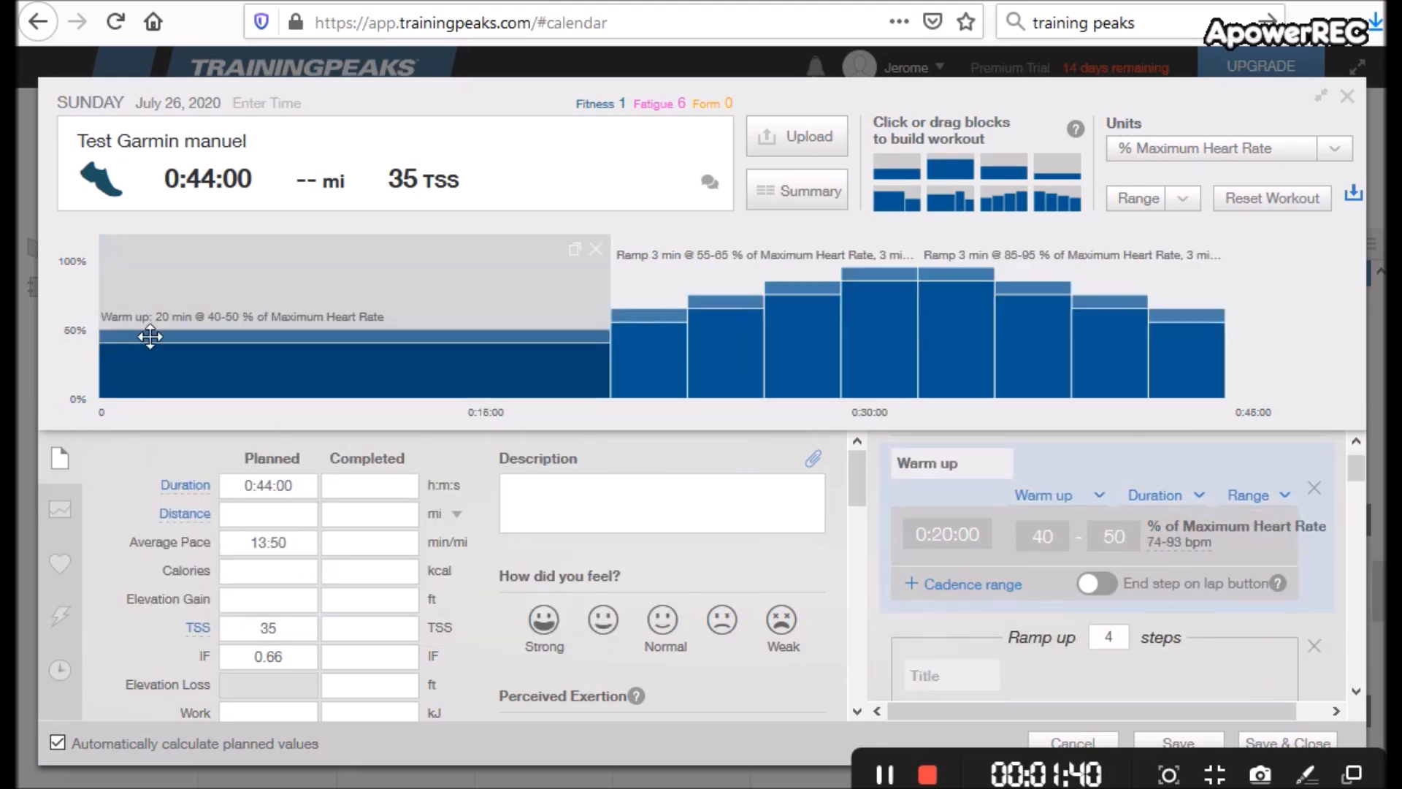
Add a 10-minute Cool Down block at the end of the workout, then save and close the workout.
{"action": "left_click_drag", "start_coordinate": [1062, 169], "coordinate": [1327, 387]}
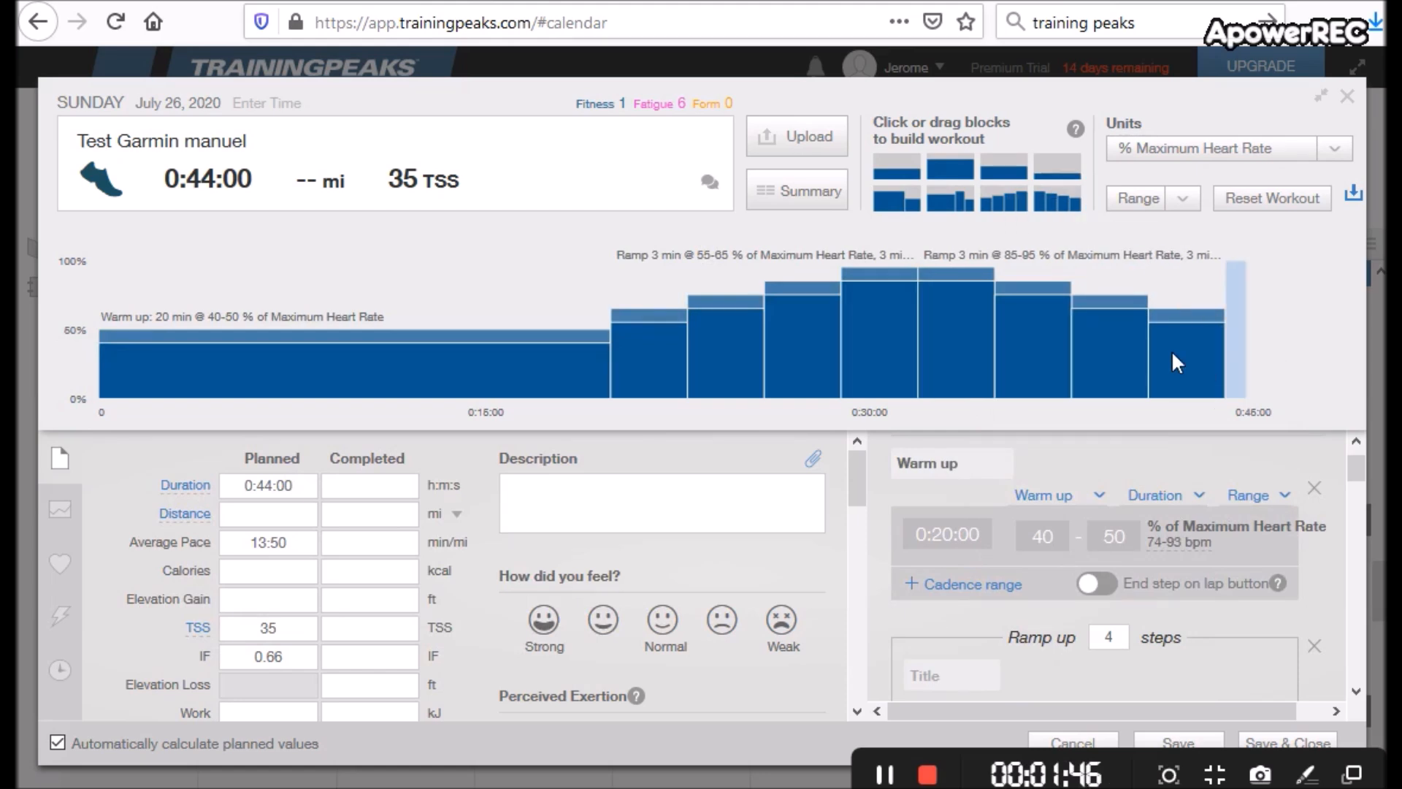
{"action": "left_click_drag", "start_coordinate": [1171, 350], "coordinate": [1172, 350]}
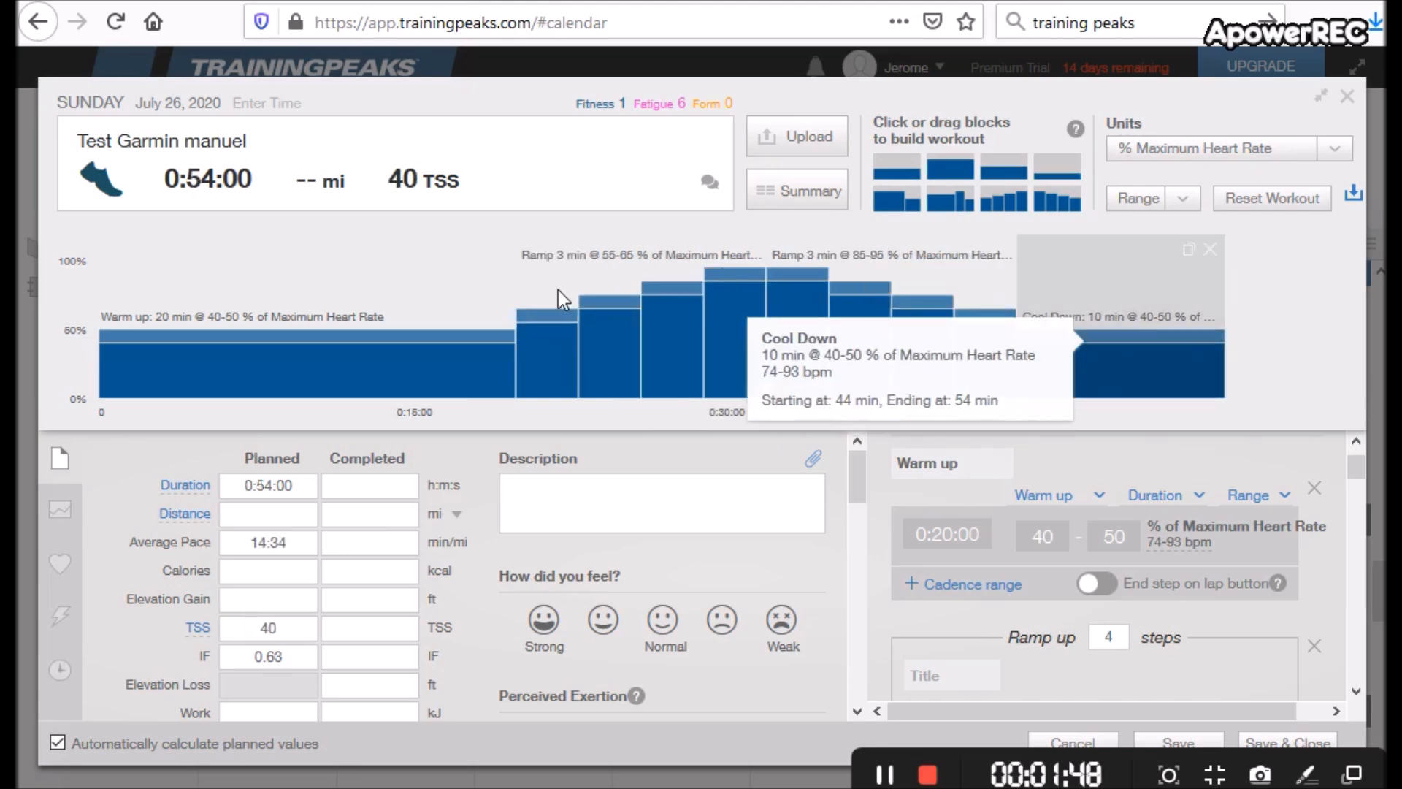
{"action": "left_click", "coordinate": [377, 343]}
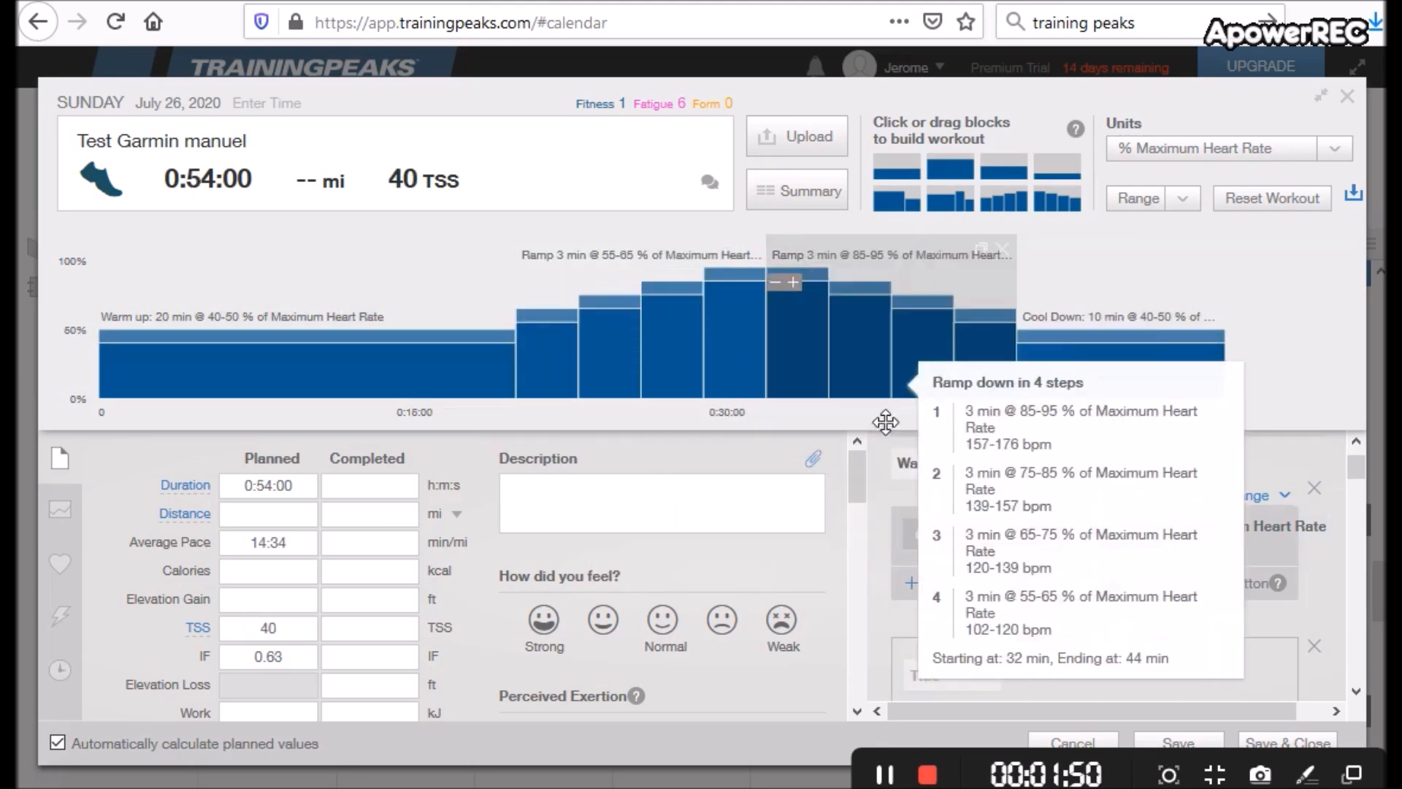
{"action": "mouse_move", "coordinate": [1355, 472]}
{"action": "left_mouse_down"}
{"action": "mouse_move", "coordinate": [1373, 656]}
{"action": "mouse_move", "coordinate": [1355, 475]}
{"action": "left_mouse_up"}
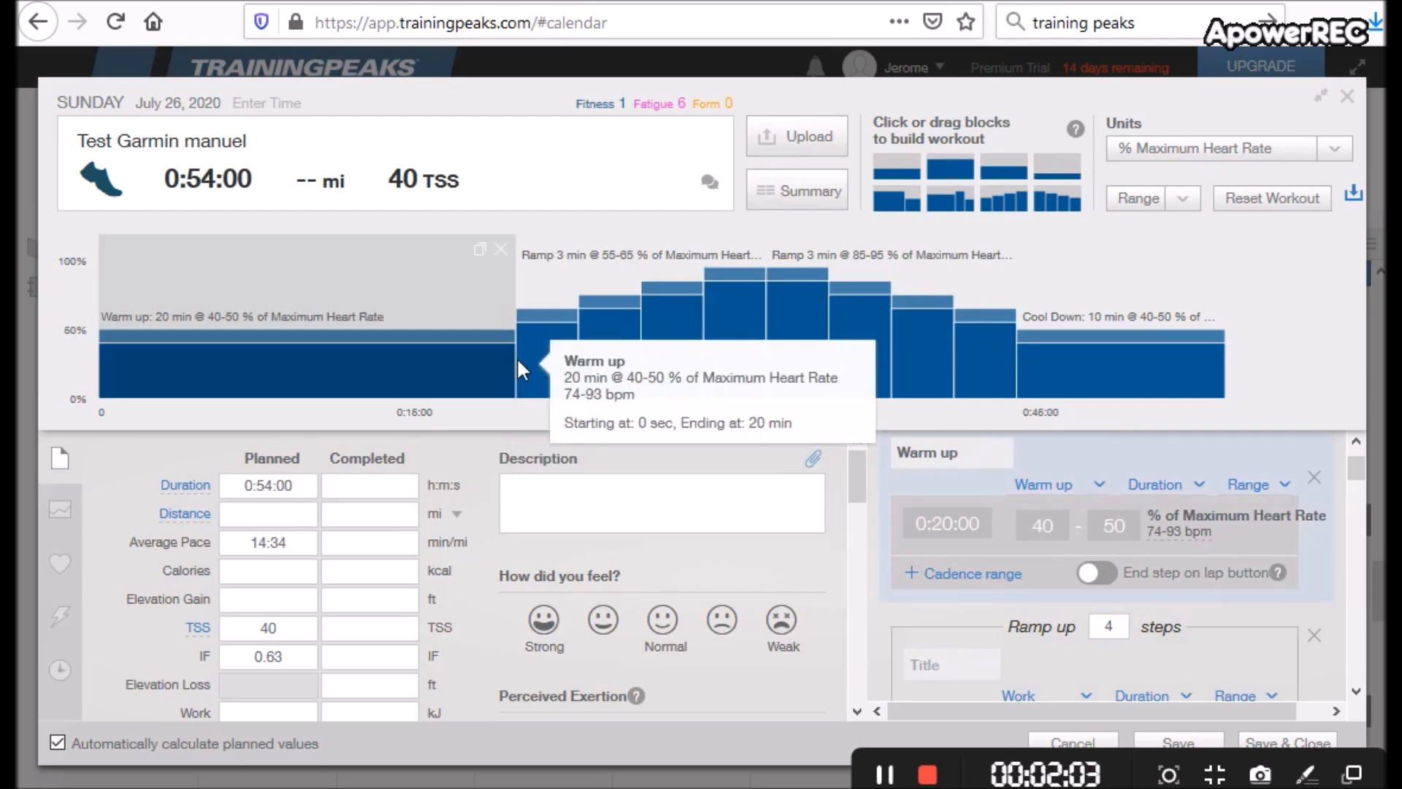
{"action": "left_click_drag", "start_coordinate": [512, 370], "coordinate": [425, 374]}
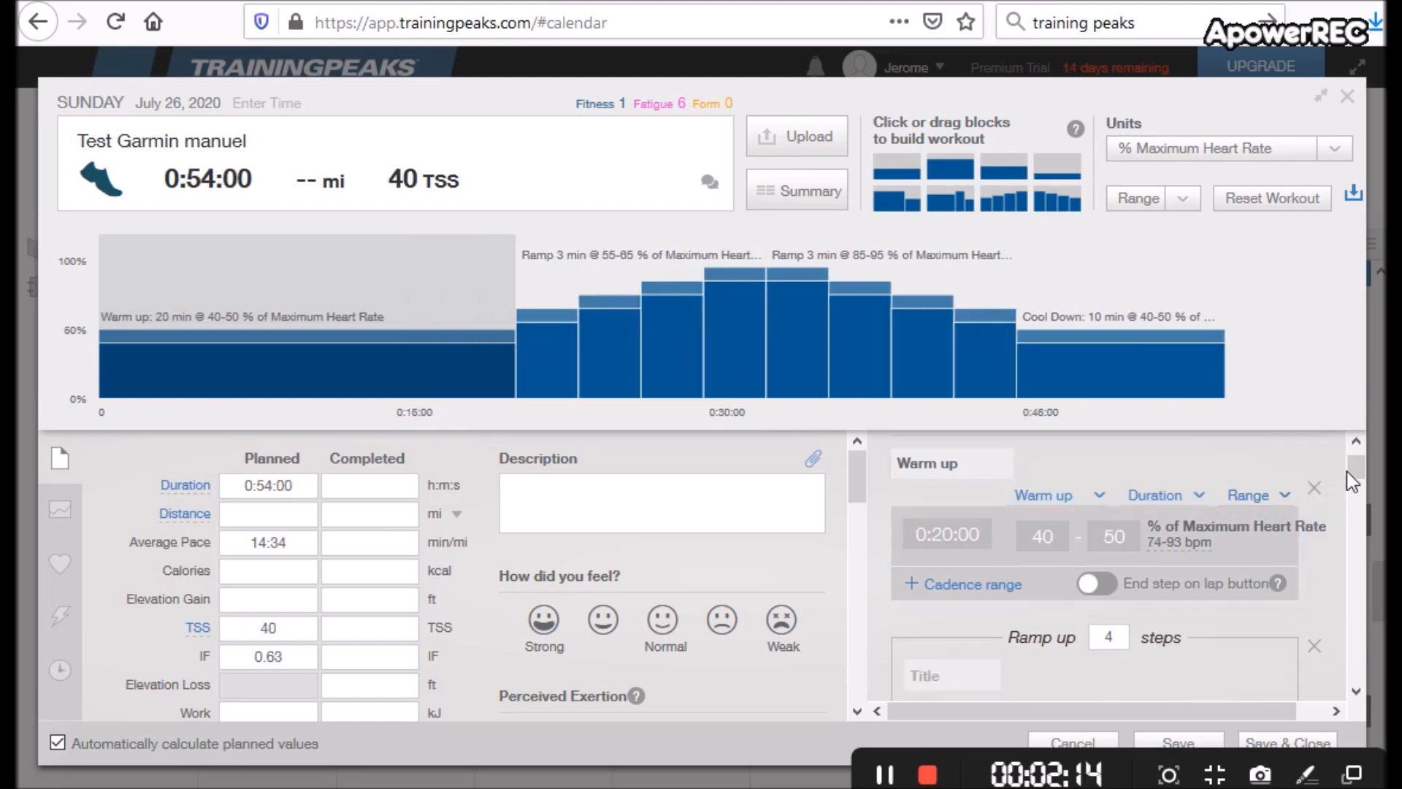
{"action": "mouse_move", "coordinate": [1347, 473]}
{"action": "left_mouse_down"}
{"action": "mouse_move", "coordinate": [1347, 623]}
{"action": "mouse_move", "coordinate": [1342, 450]}
{"action": "left_mouse_up"}
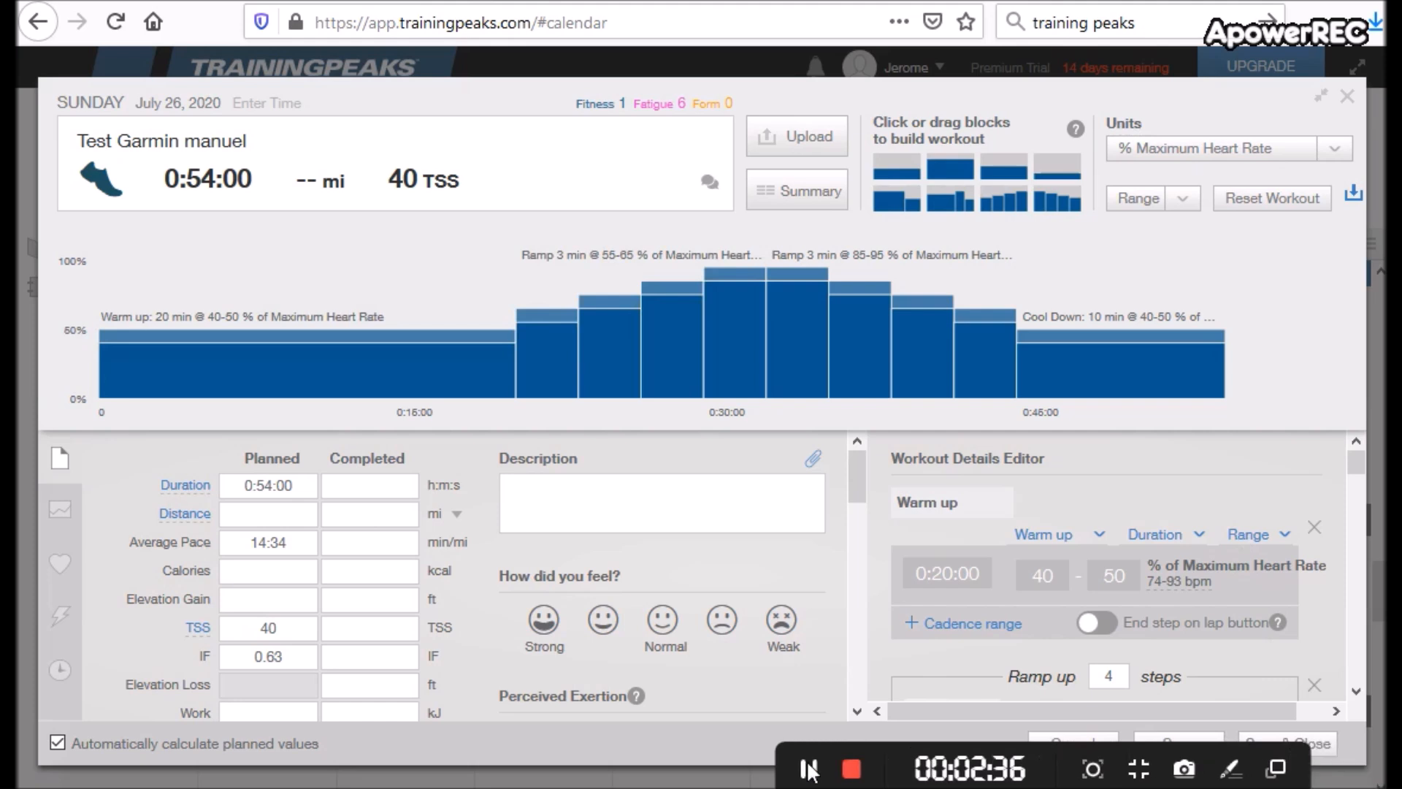
{"action": "left_click", "coordinate": [1293, 758]}
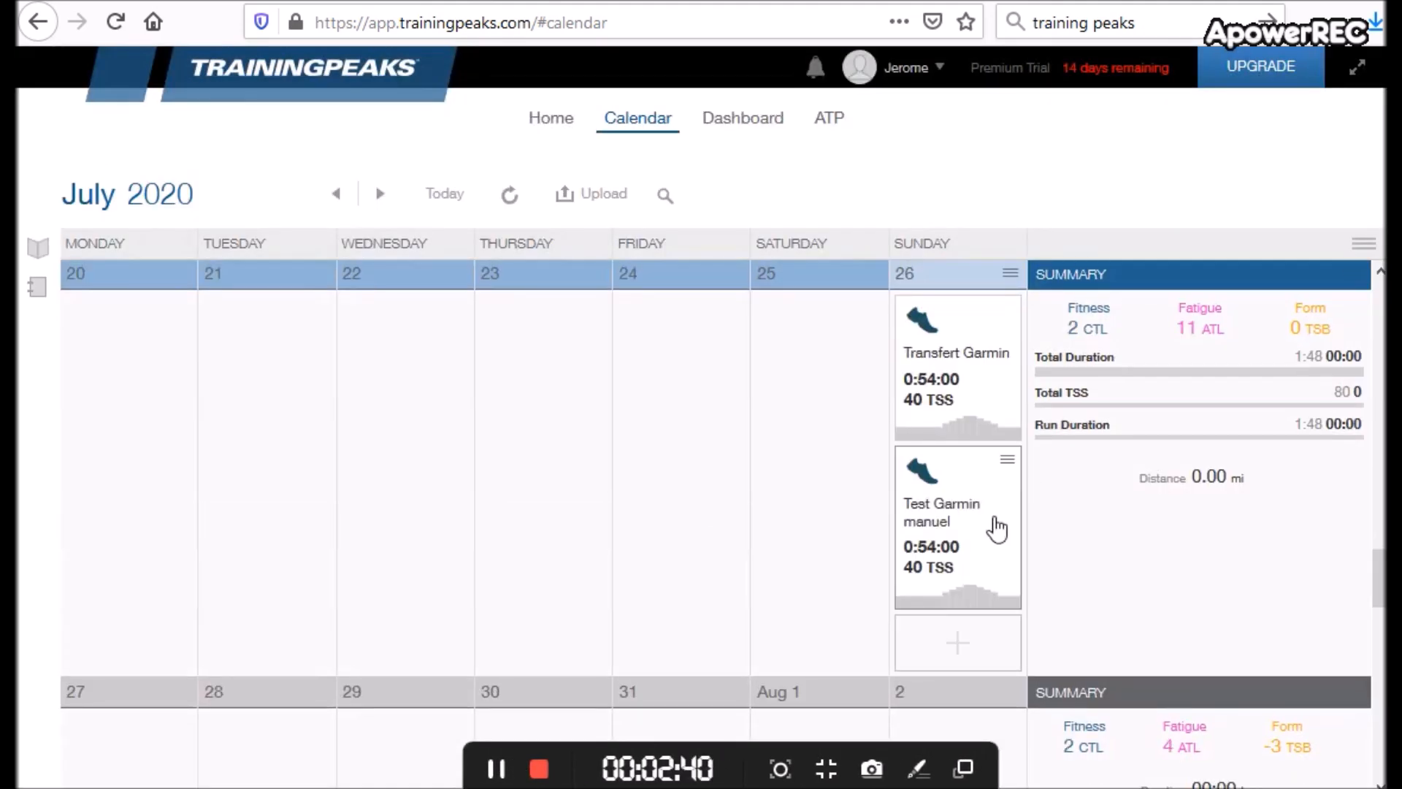
Export the Test Garmin manuel workout as a FIT file and save it to the computer.
{"action": "left_click", "coordinate": [956, 547]}
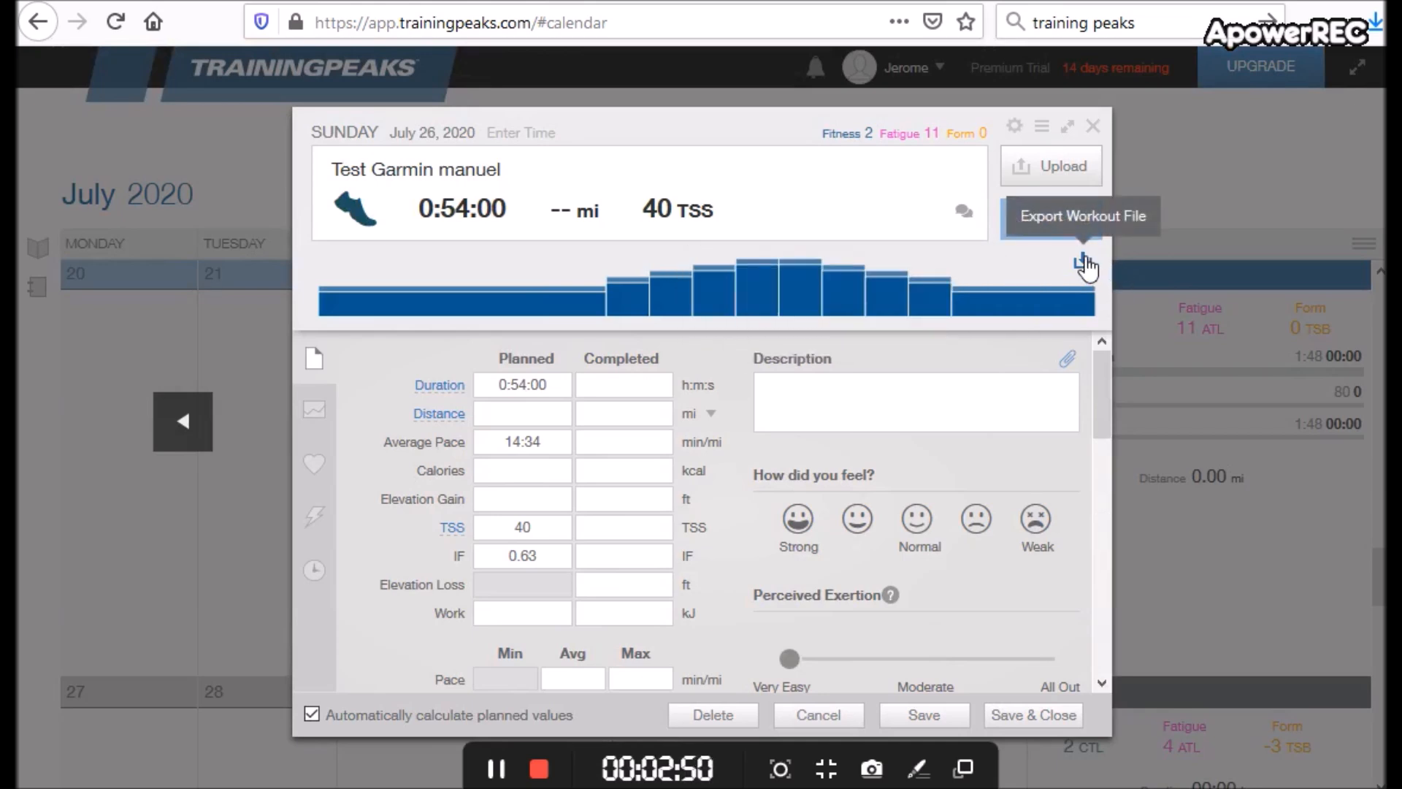
{"action": "left_click", "coordinate": [1085, 264]}
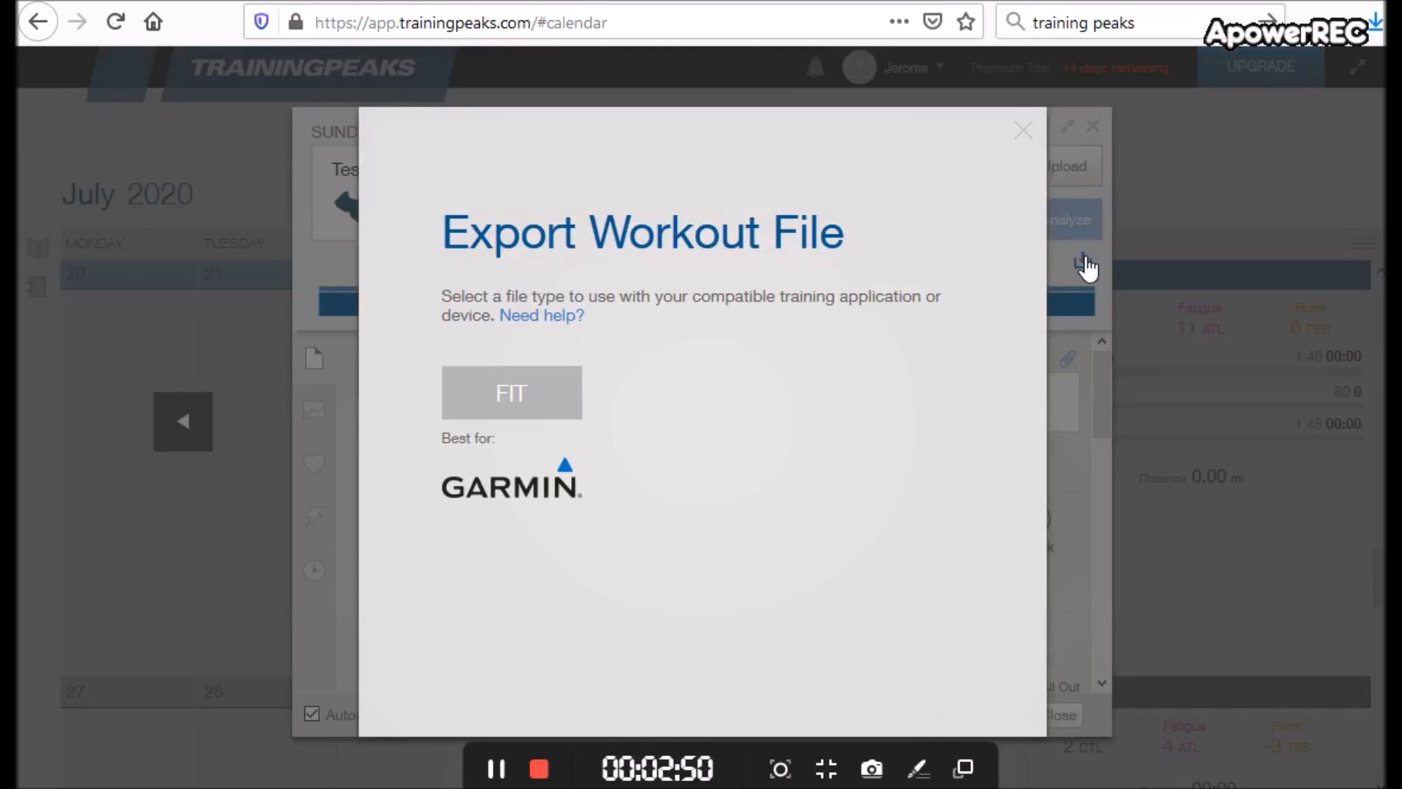
{"action": "left_click", "coordinate": [523, 392]}
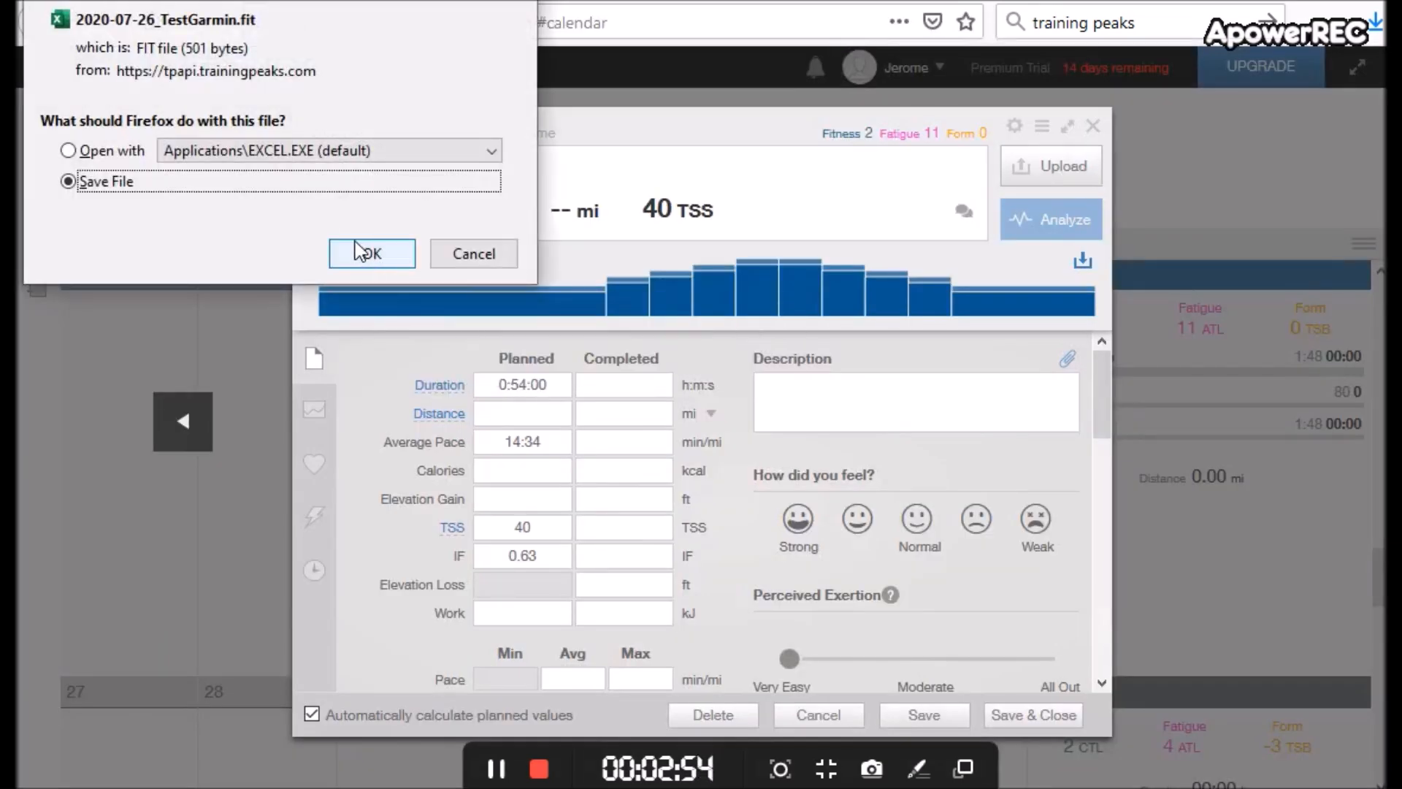
{"action": "left_click", "coordinate": [356, 252]}
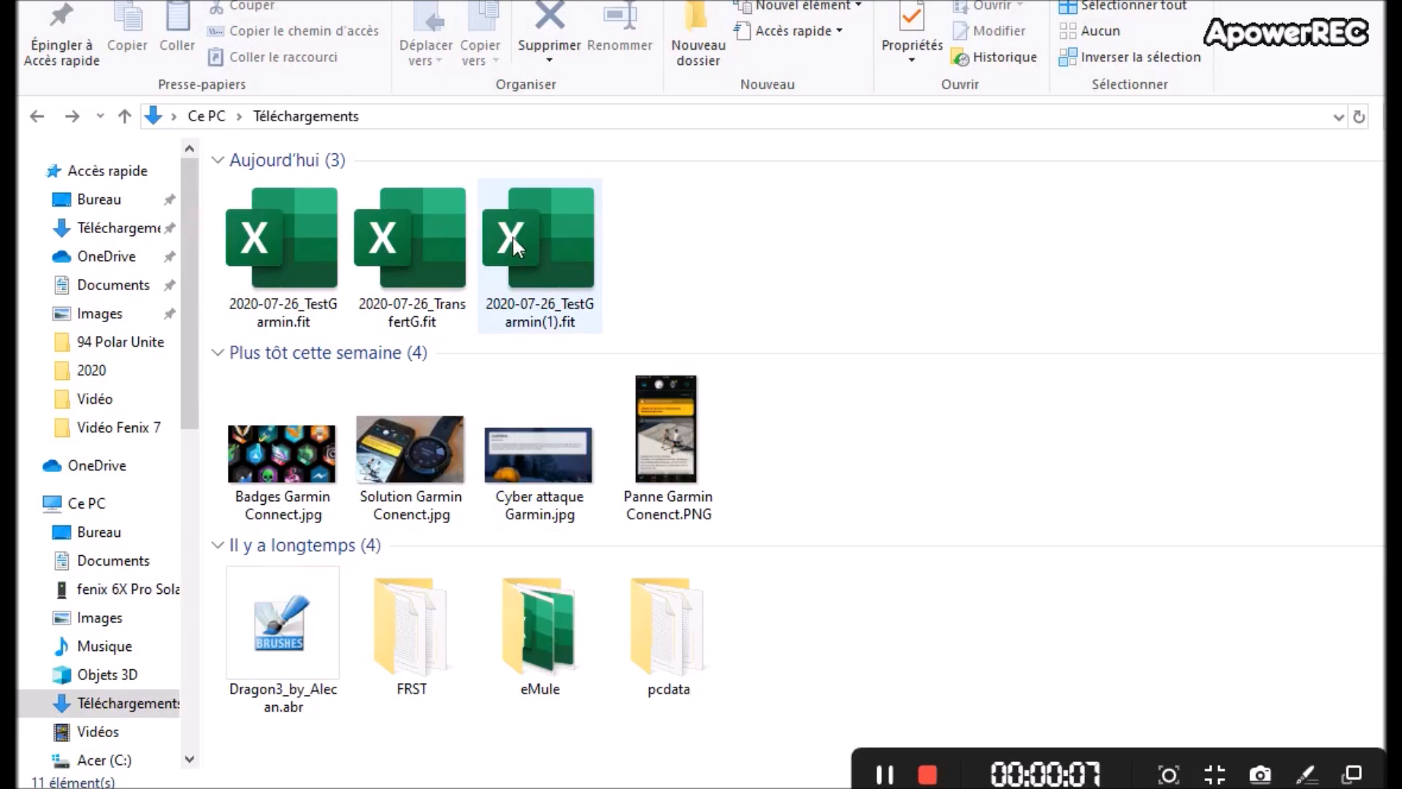
Switch to File Explorer, copy 2020-07-26_TestGarmin.fit from the downloads, and open the fenix 6X Pro Solar's Primary > GARMIN > NewFiles folder.
{"action": "left_click", "coordinate": [271, 228]}
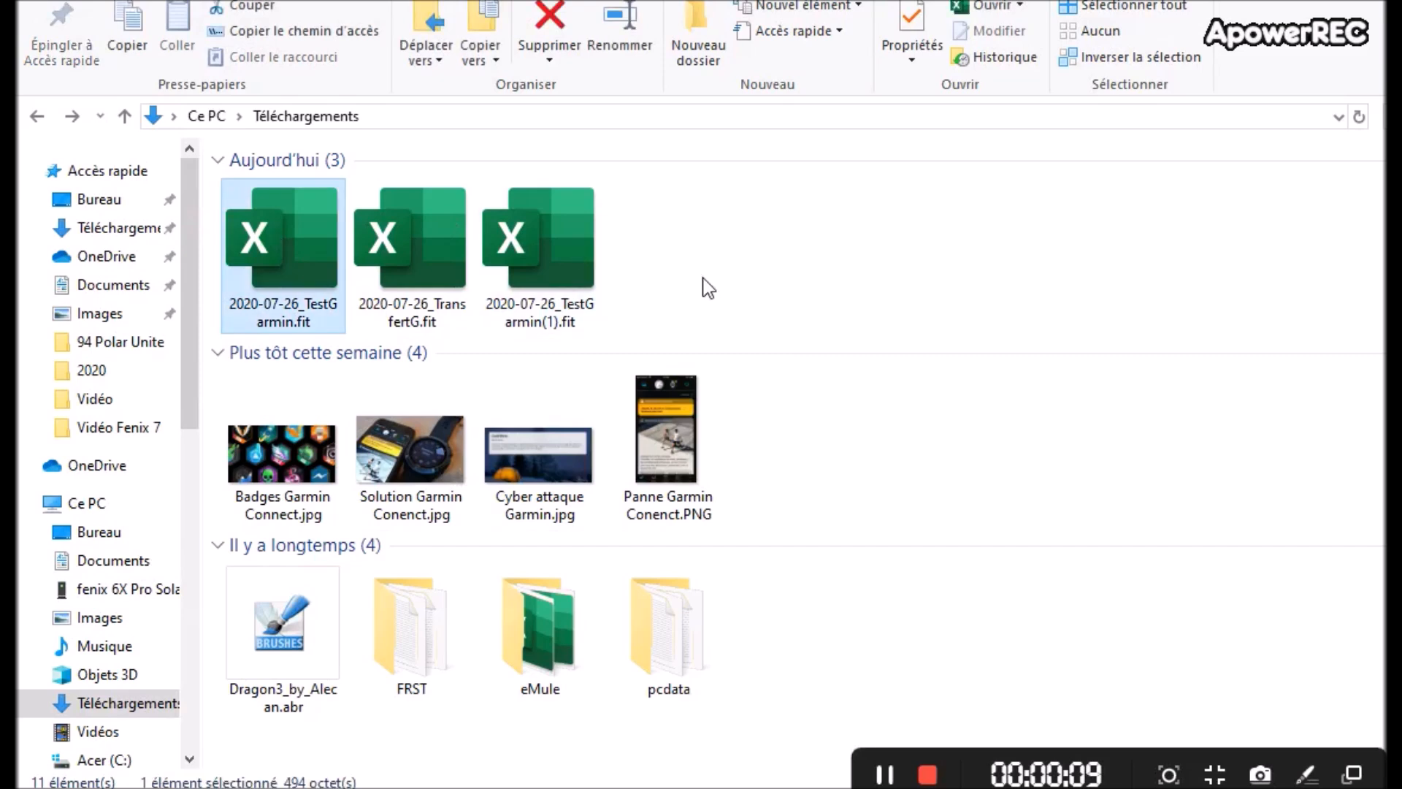
{"action": "key", "text": "ctrl+c"}
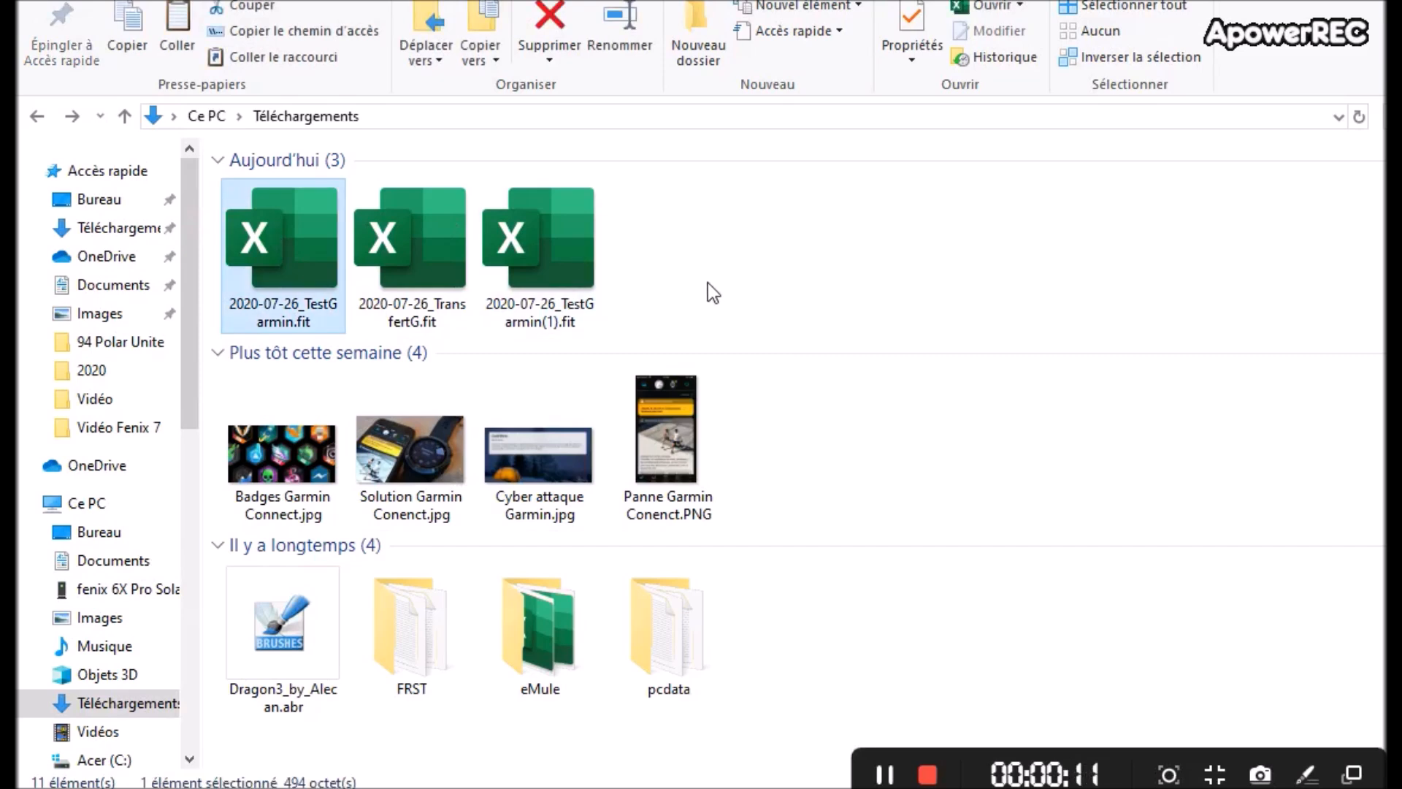
{"action": "left_click", "coordinate": [103, 592]}
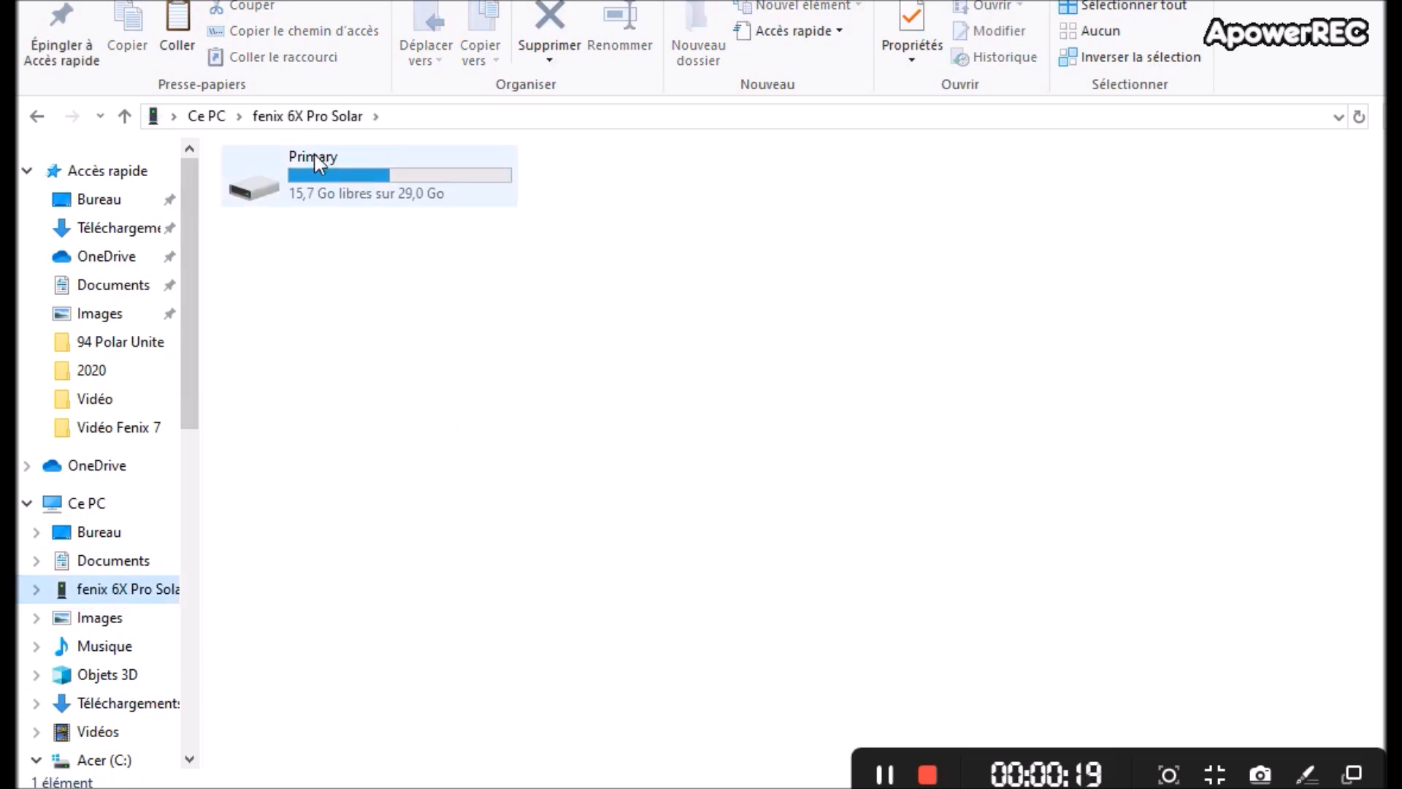
{"action": "double_click", "coordinate": [315, 162]}
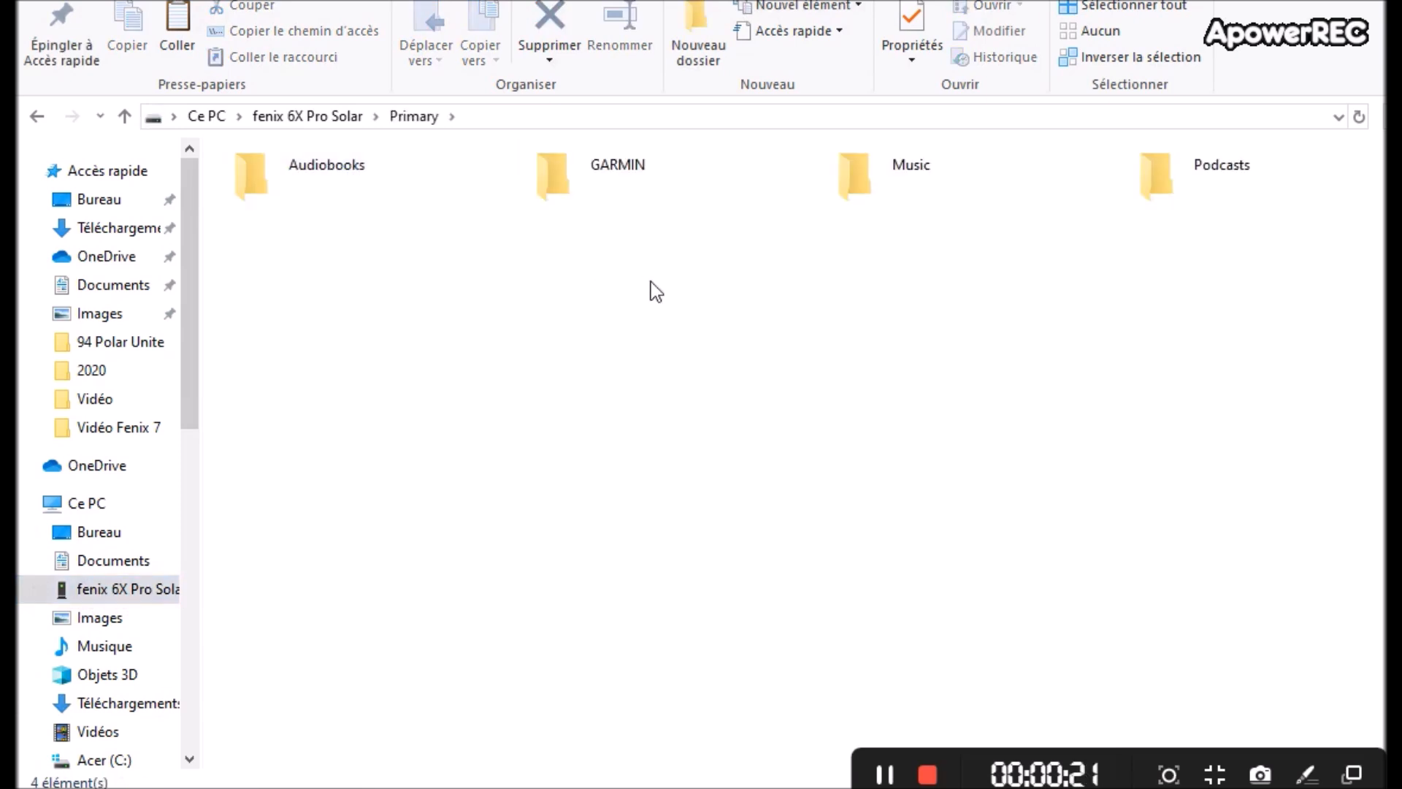
{"action": "double_click", "coordinate": [585, 179]}
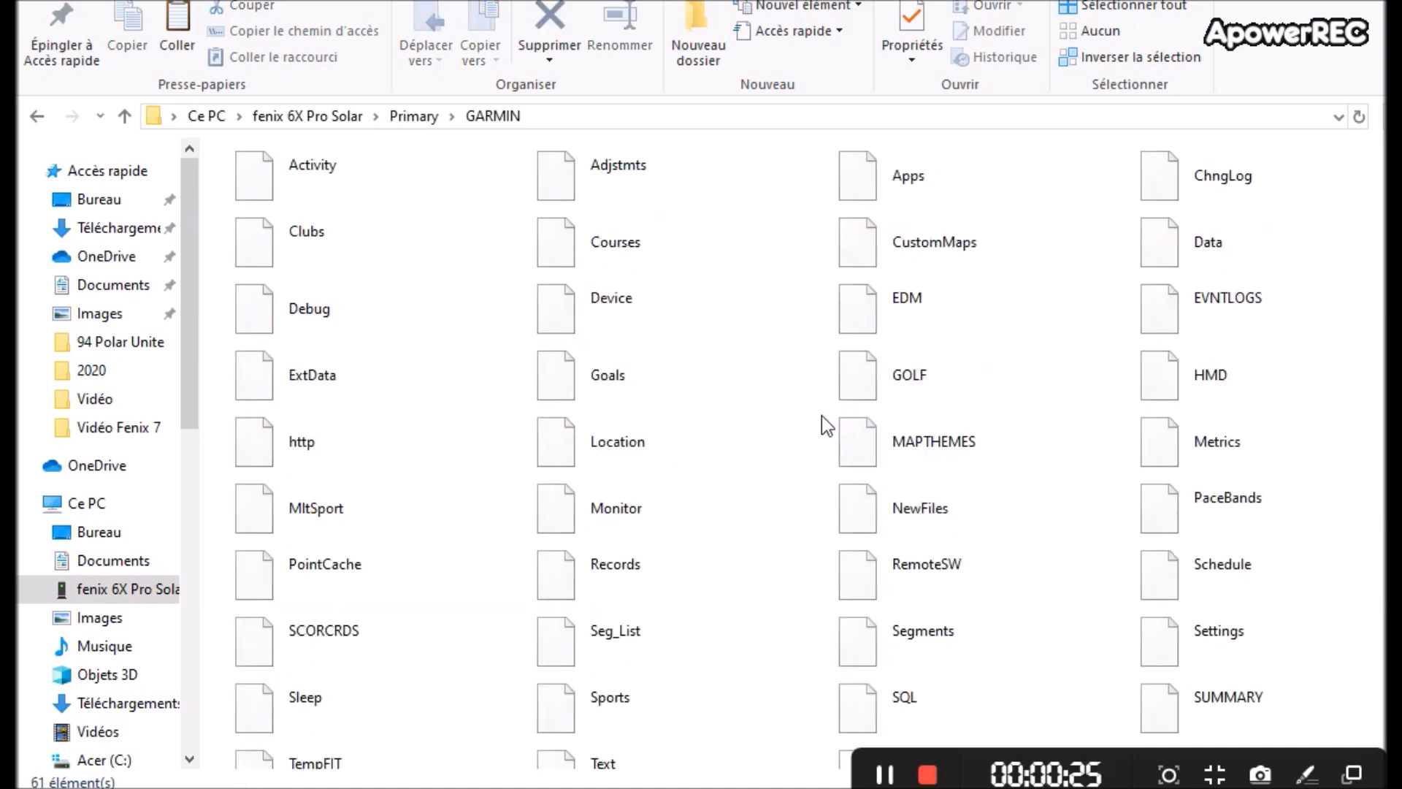
{"action": "double_click", "coordinate": [913, 509]}
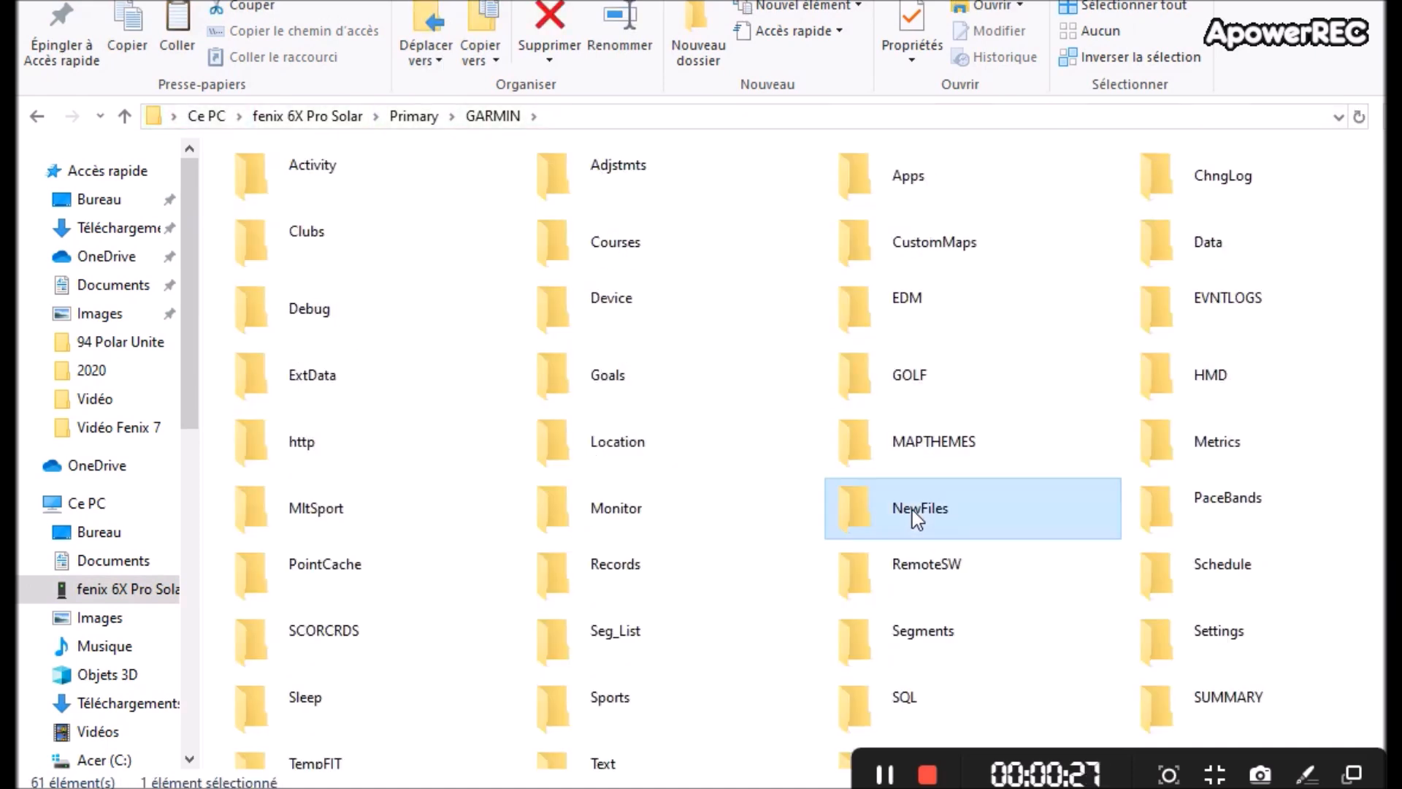